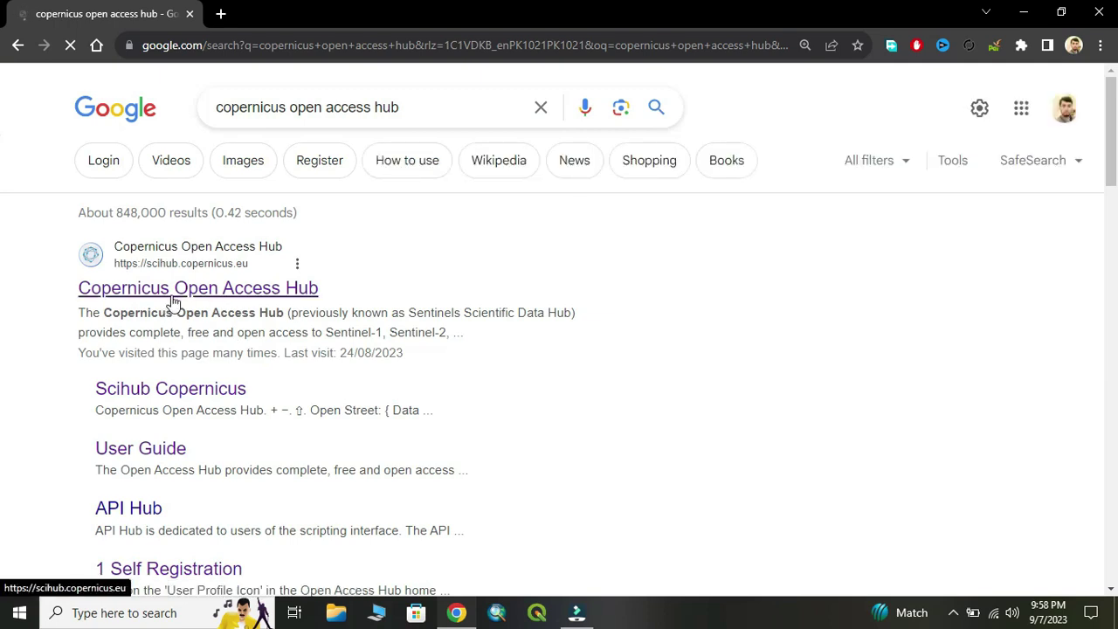
Open the Copernicus Open Access Hub result from the Google search
left_click(173, 301)
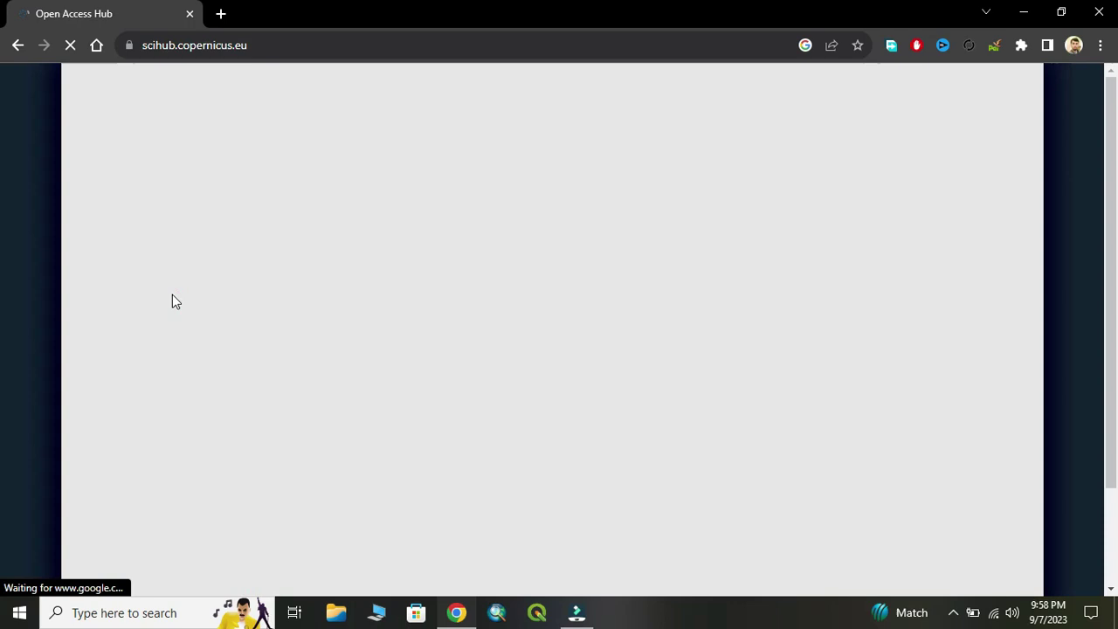
Enter the Open Hub data search and bring up the login form
scroll(275, 262, "down", 3)
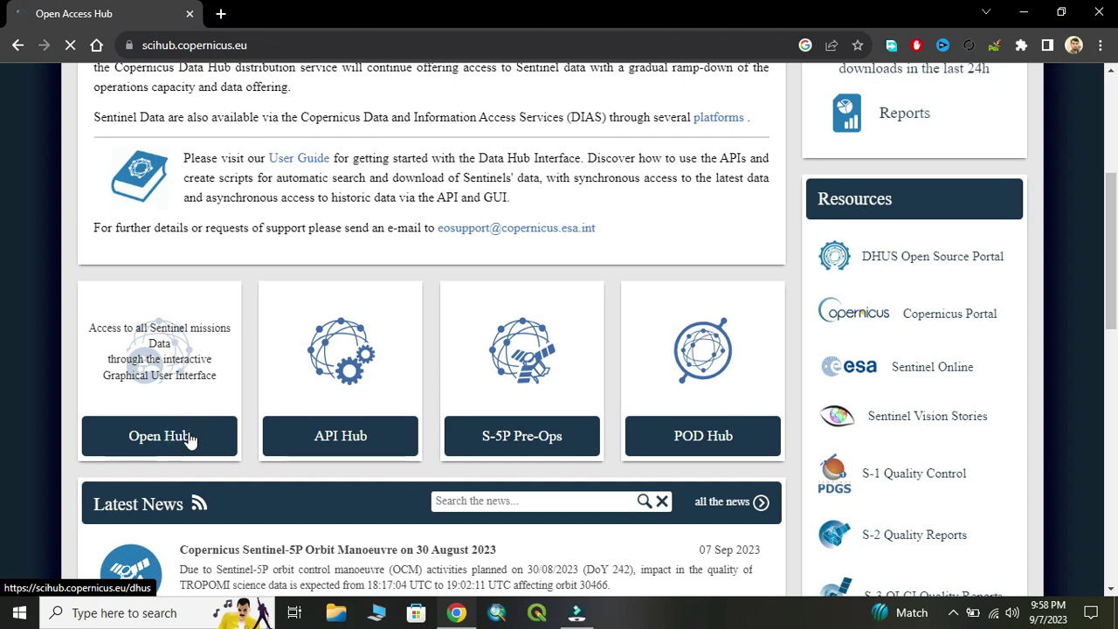
left_click(191, 440)
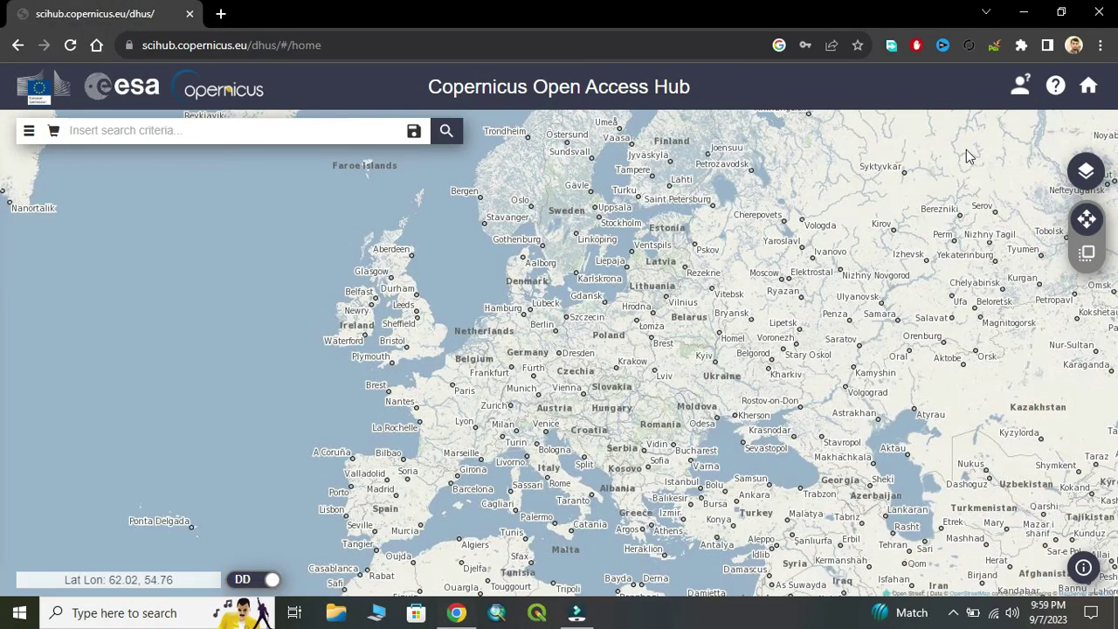
left_click(1017, 88)
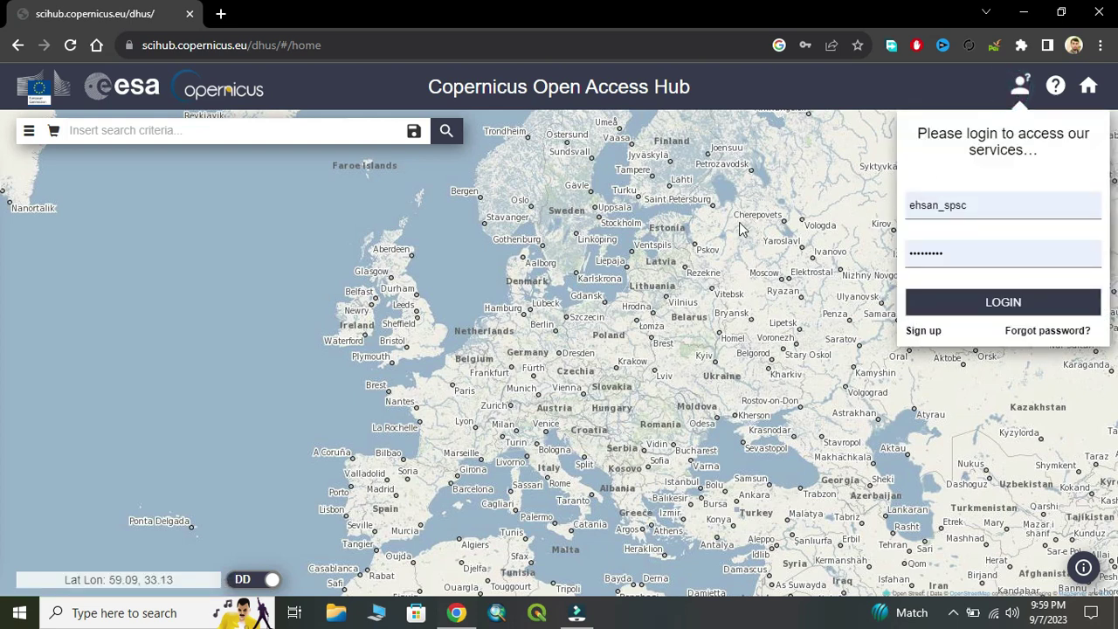
Log in with the pre-filled credentials and pan the map toward South Asia
left_click(1002, 310)
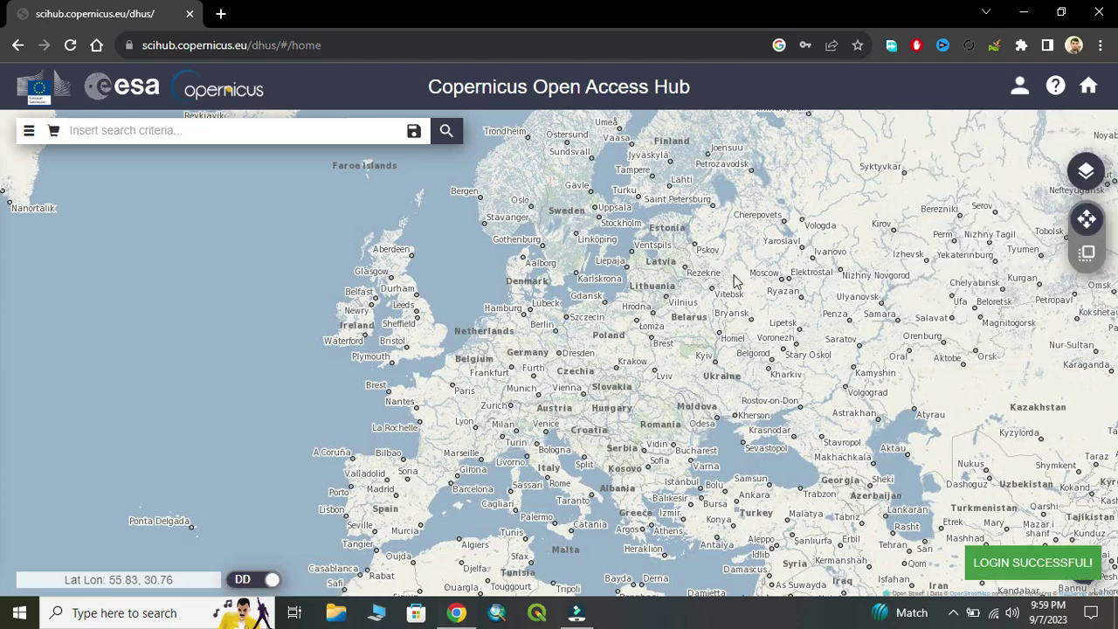
left_click_drag(777, 287, 654, 282)
left_click_drag(773, 349, 664, 288)
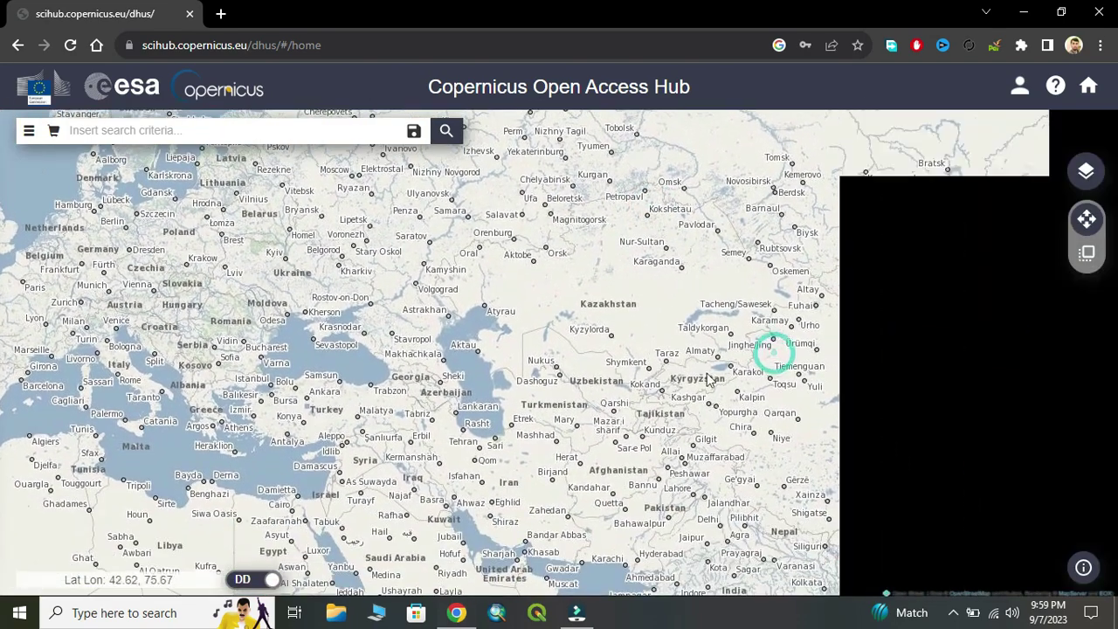
left_click_drag(705, 373, 599, 301)
left_click_drag(713, 302, 603, 312)
left_click_drag(773, 339, 638, 354)
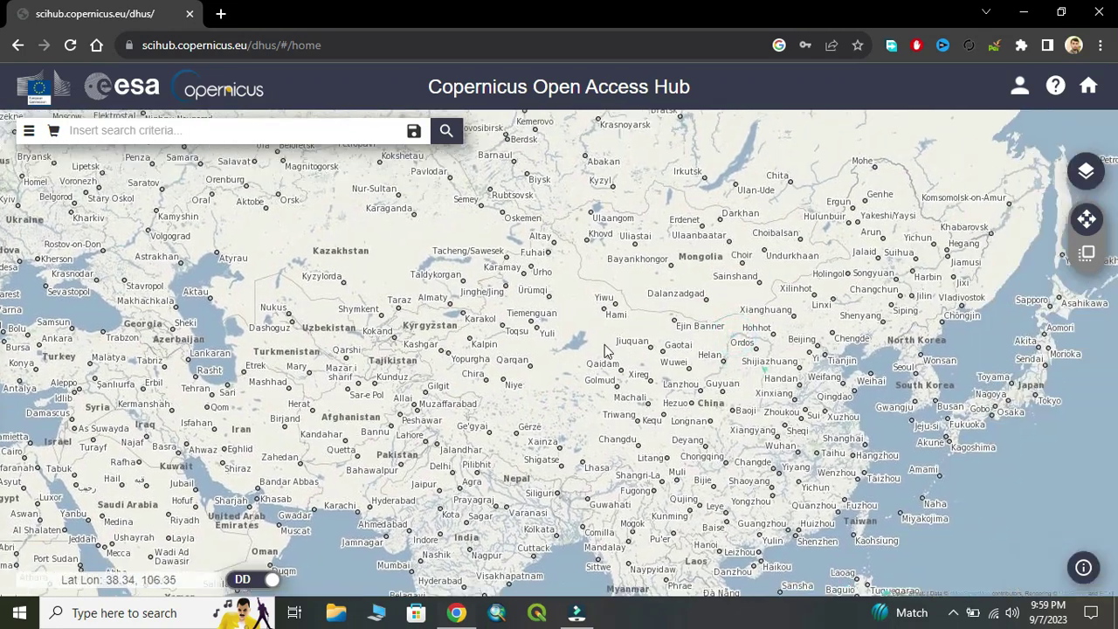
left_click_drag(765, 369, 742, 336)
left_click_drag(482, 302, 437, 356)
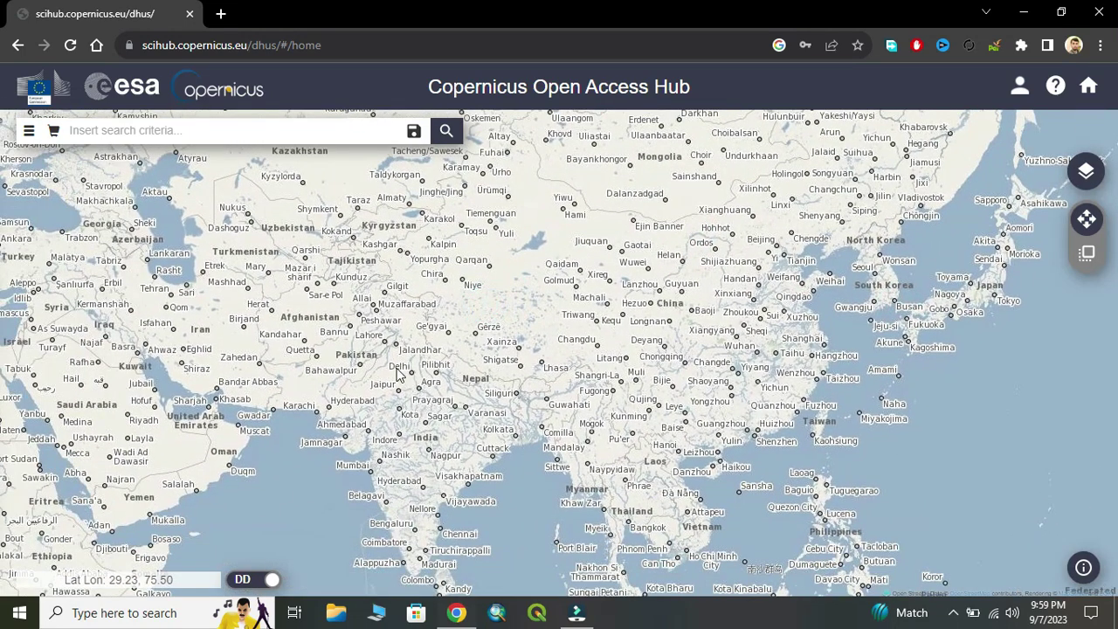
Zoom in on Pakistan, draw a search rectangle over Lahore and show advanced search
scroll(397, 374, "up", 1)
scroll(397, 373, "up", 1)
left_click_drag(251, 223, 466, 299)
scroll(465, 300, "up", 3)
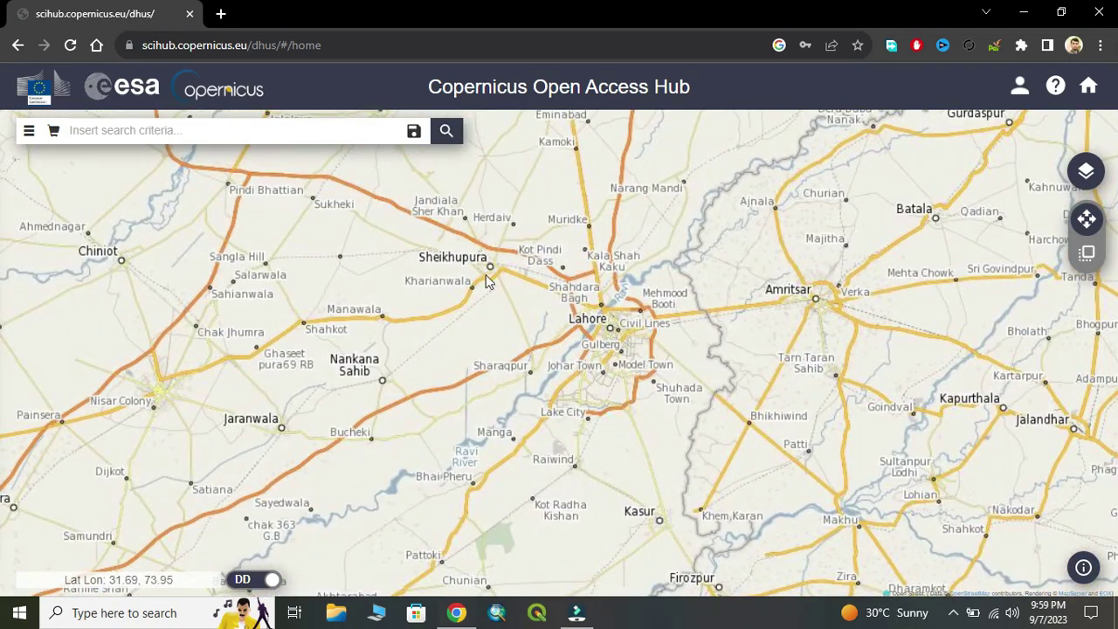
left_click_drag(497, 266, 709, 434)
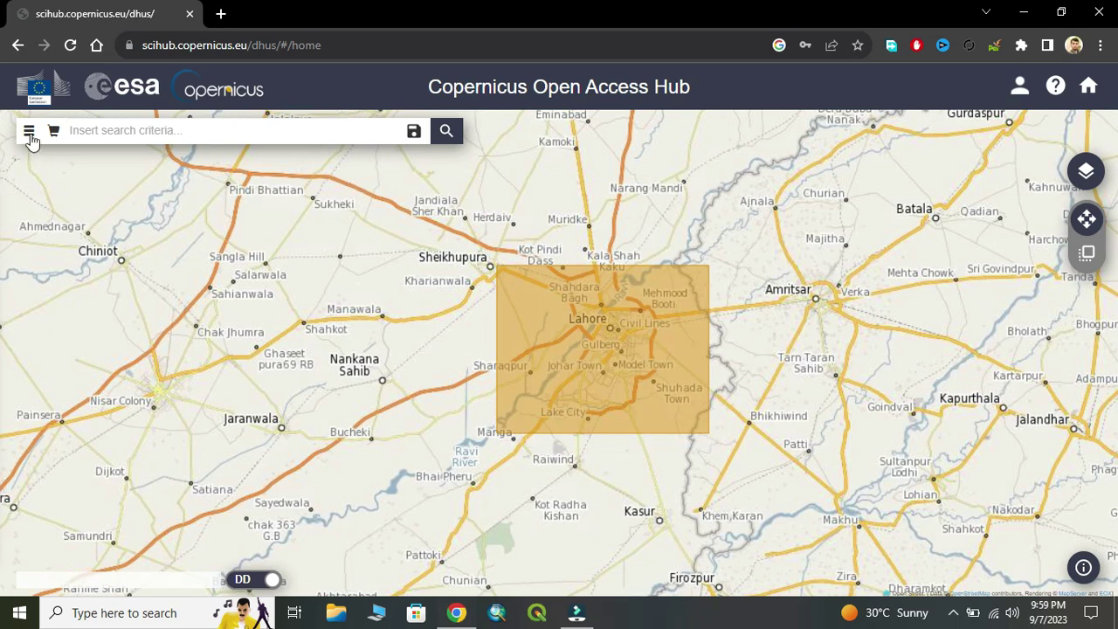
left_click(29, 132)
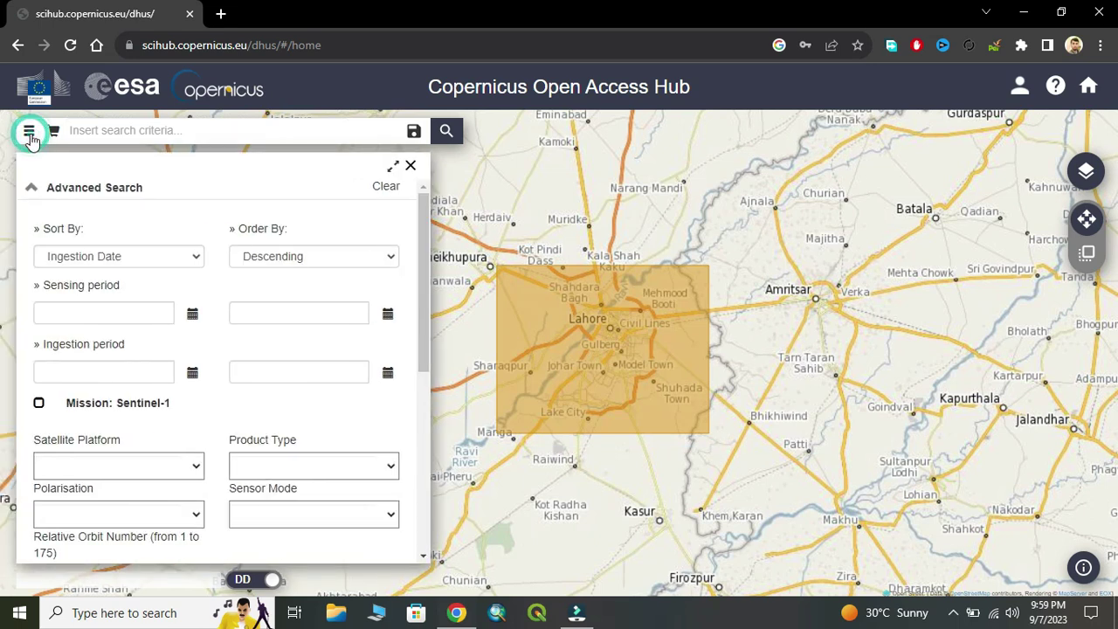
Sort results by Sensing Date and set the sensing start date to 2023/01/01
left_click(197, 259)
left_click(130, 289)
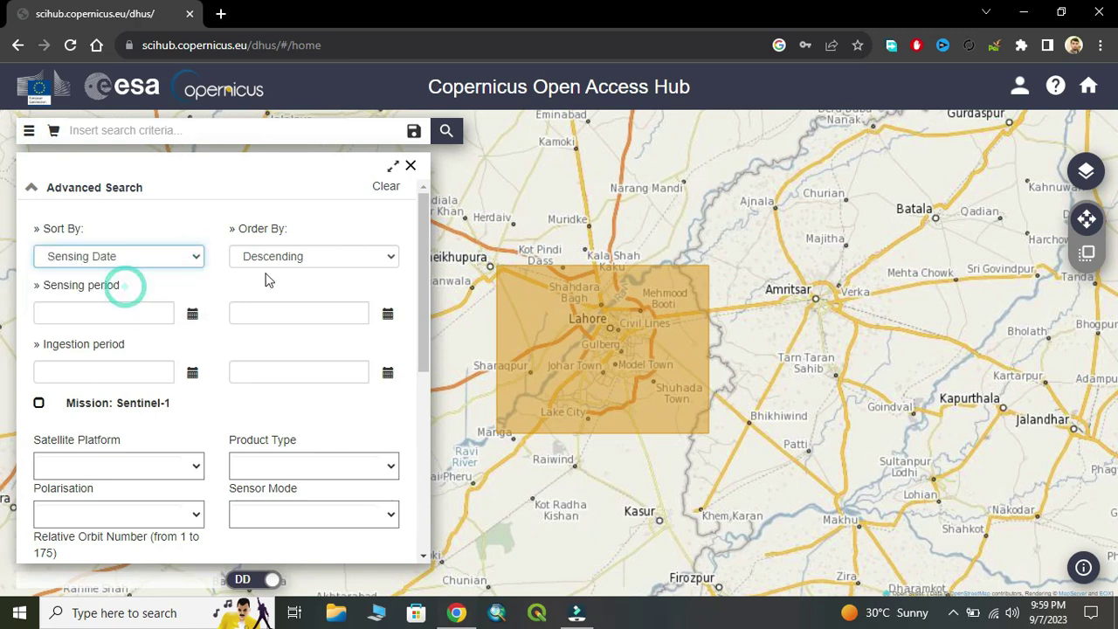
left_click(194, 315)
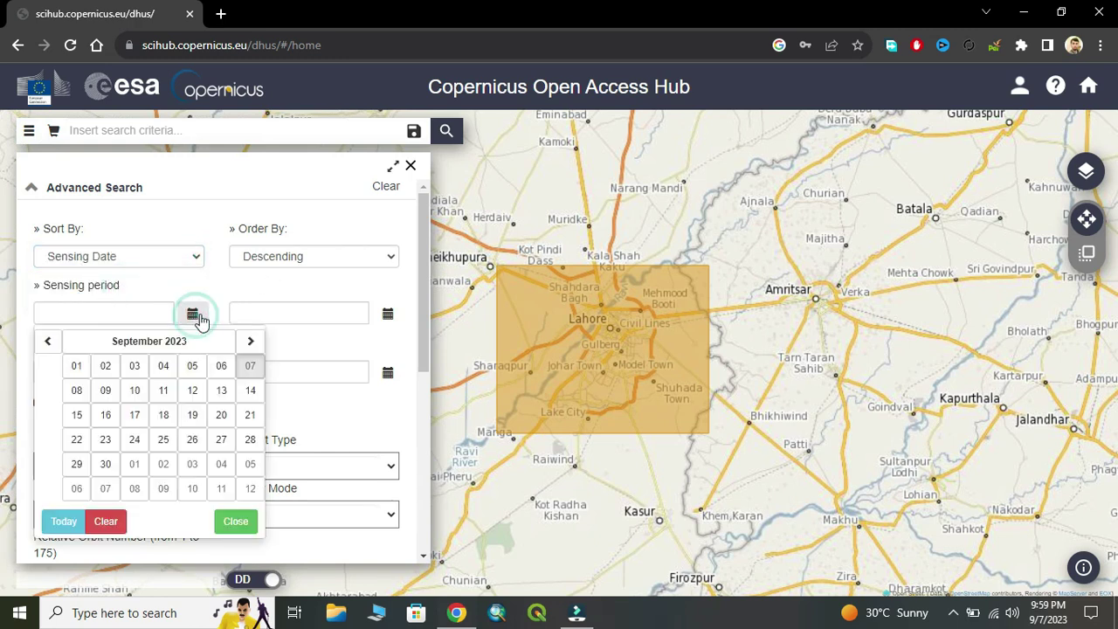
left_click(48, 342)
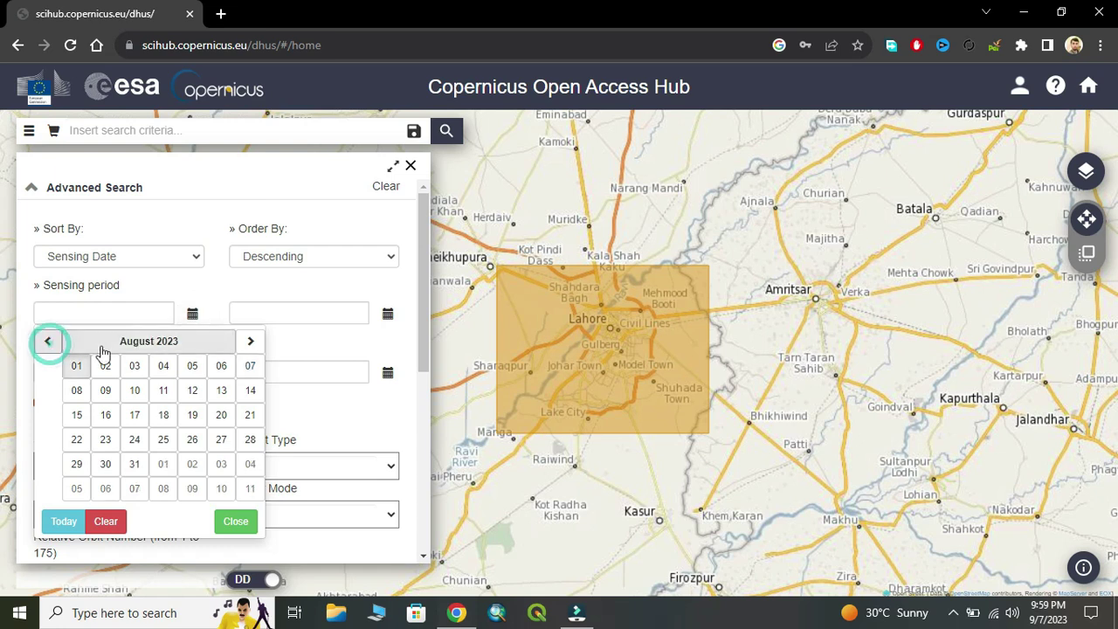
left_click(102, 344)
left_click(79, 372)
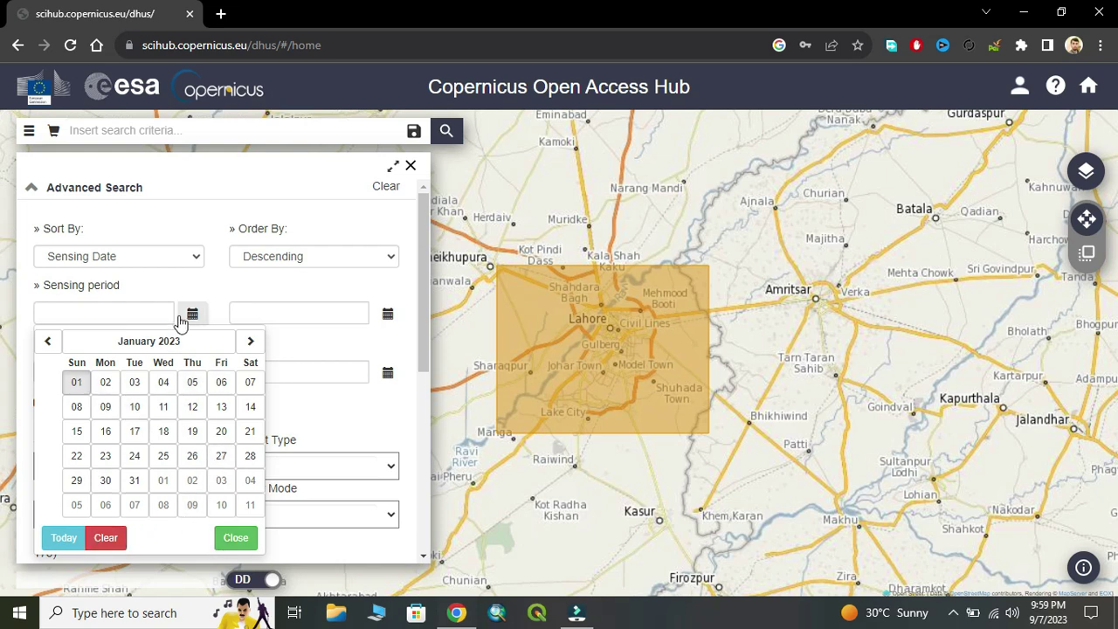
left_click(80, 384)
Set the sensing period end date to 2023/08/31
left_click(297, 314)
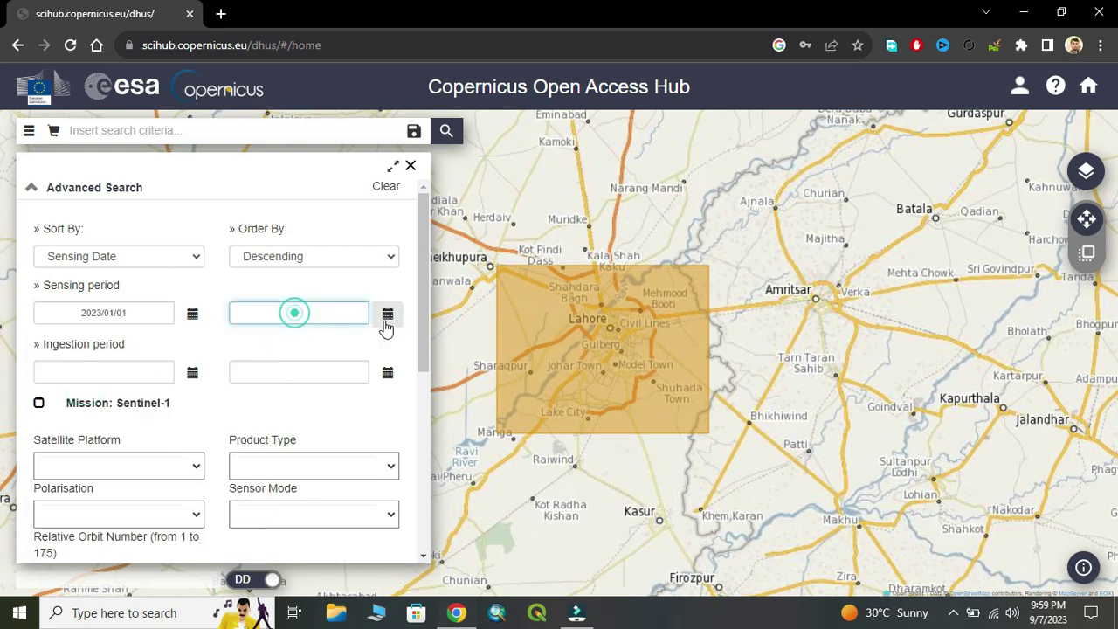
left_click(388, 314)
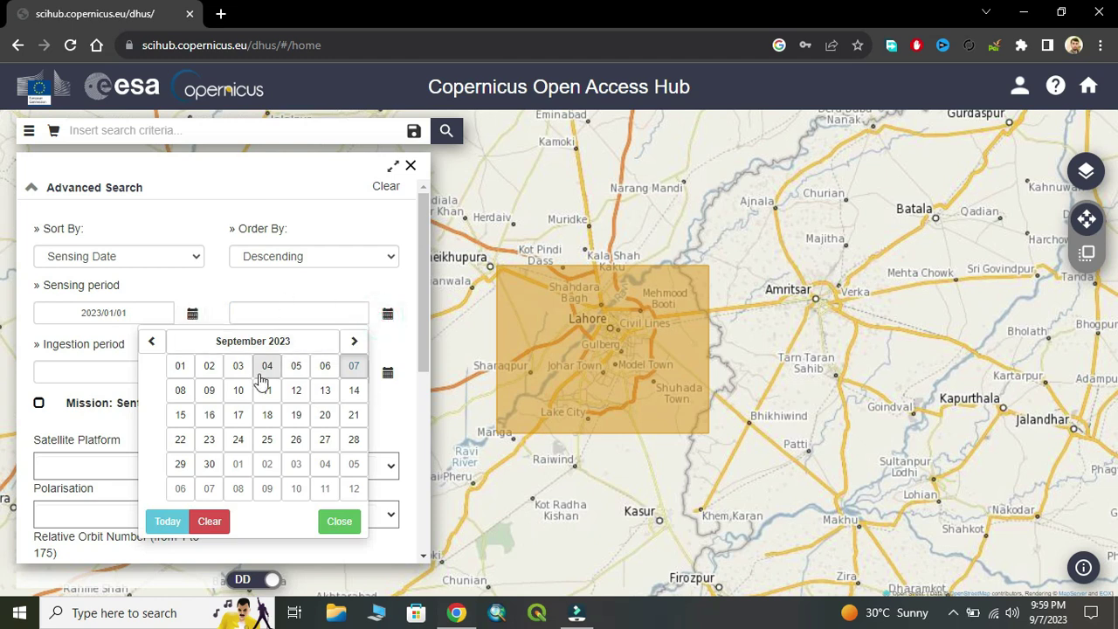
left_click(151, 340)
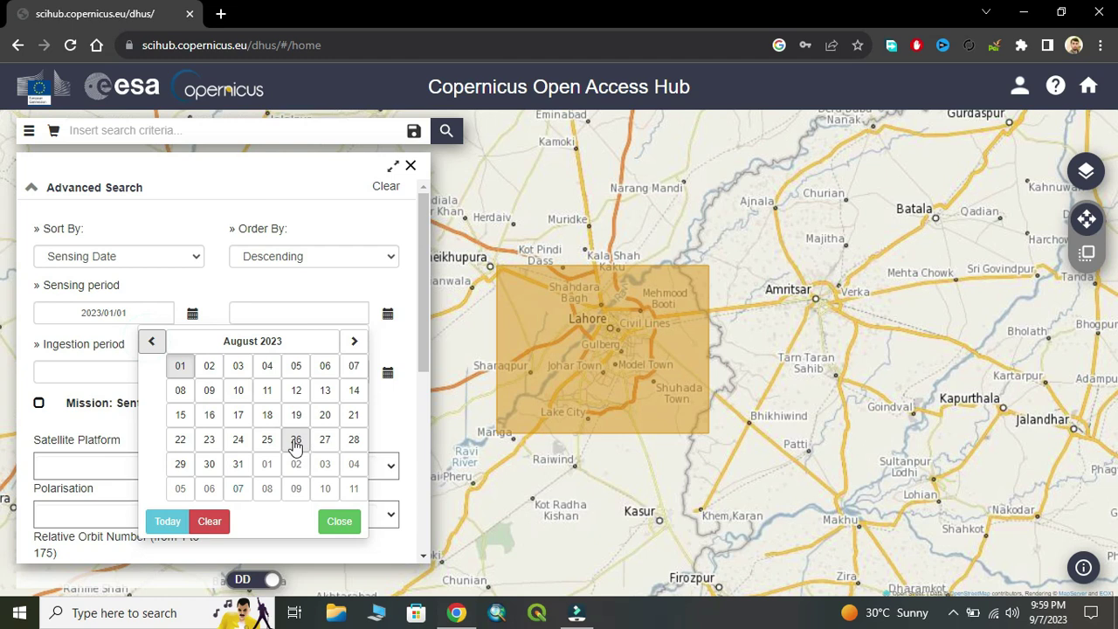
left_click(238, 464)
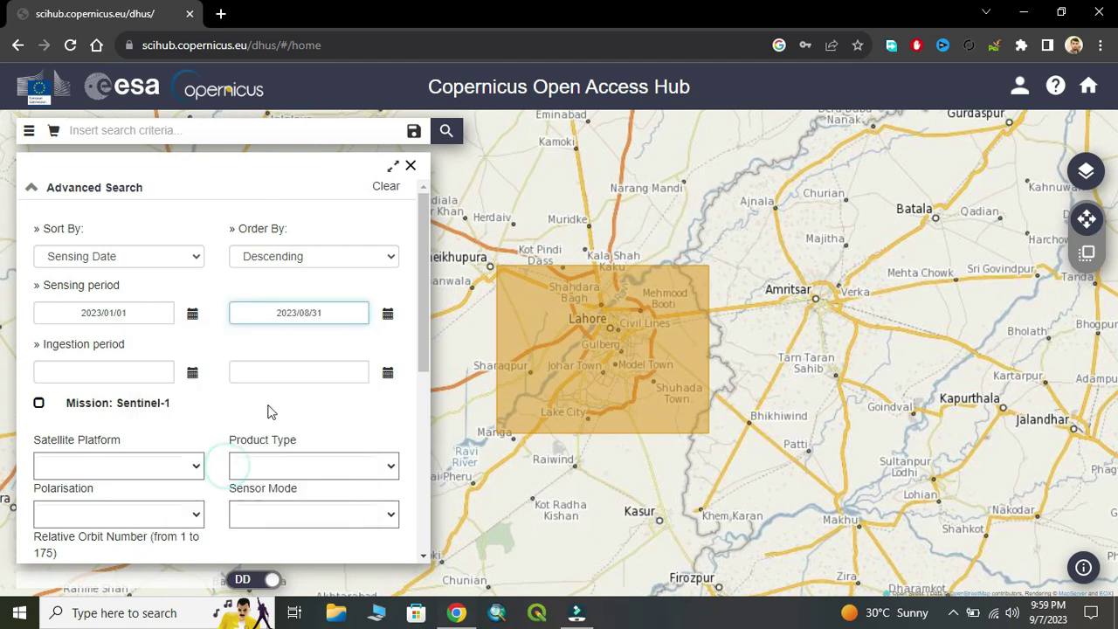
scroll(297, 397, "down", 1)
Set the Sentinel-1 platform to S1A_* and the product type to GRD
scroll(224, 334, "down", 1)
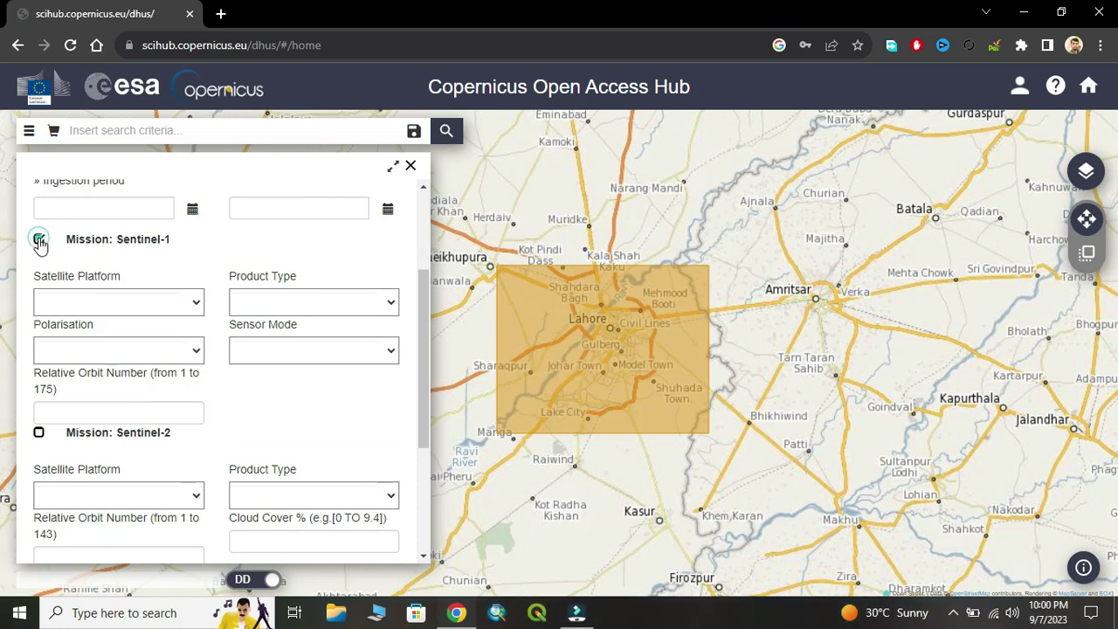
left_click(196, 310)
left_click(80, 342)
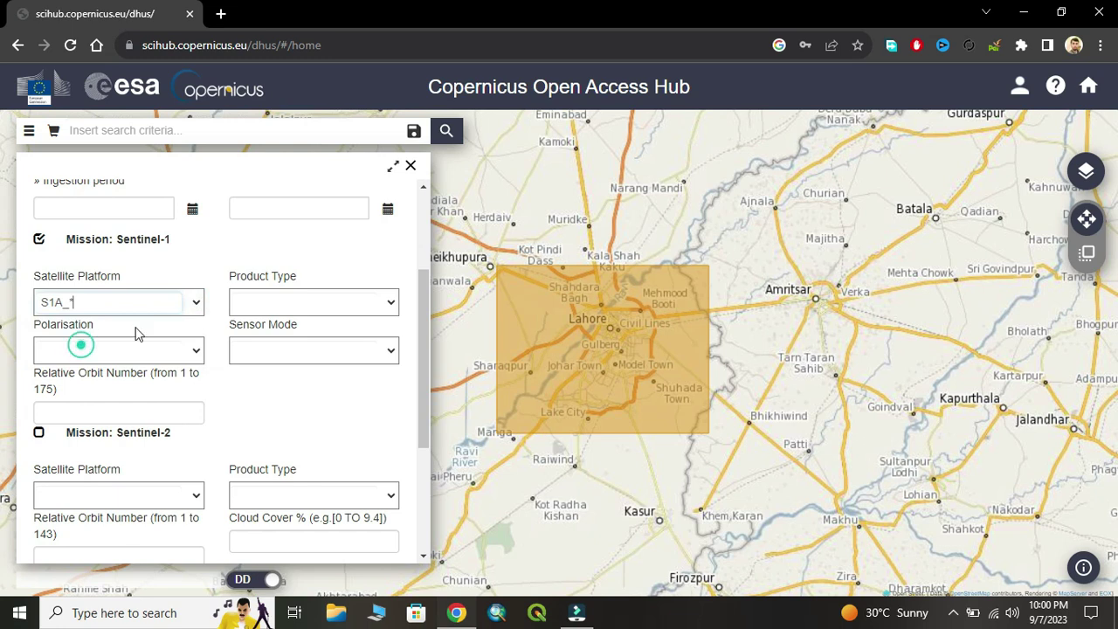
left_click(392, 302)
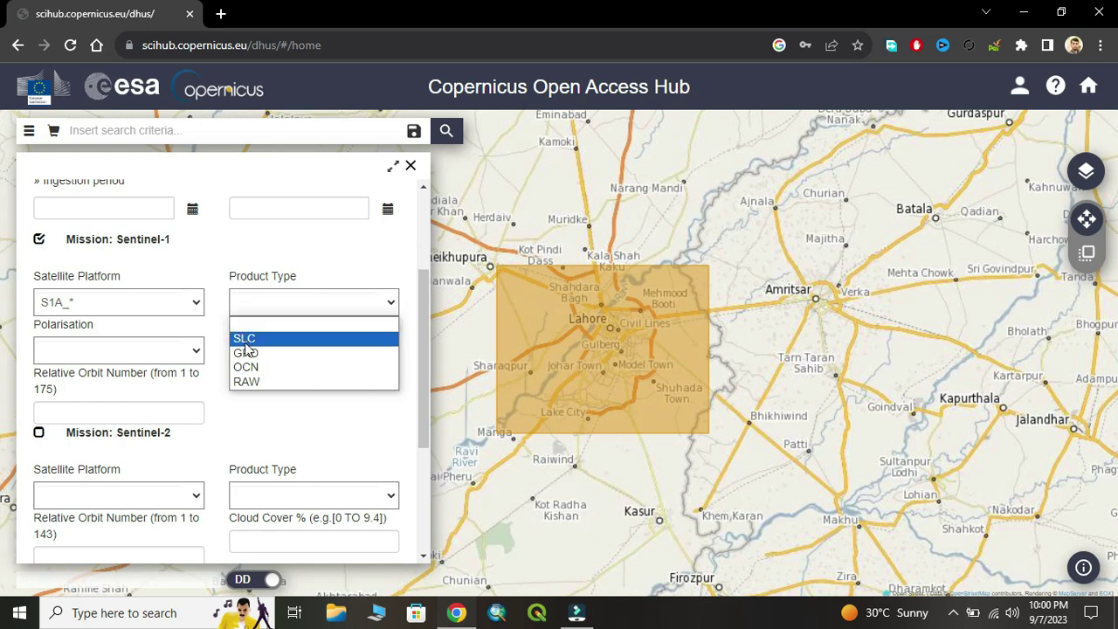
left_click(250, 356)
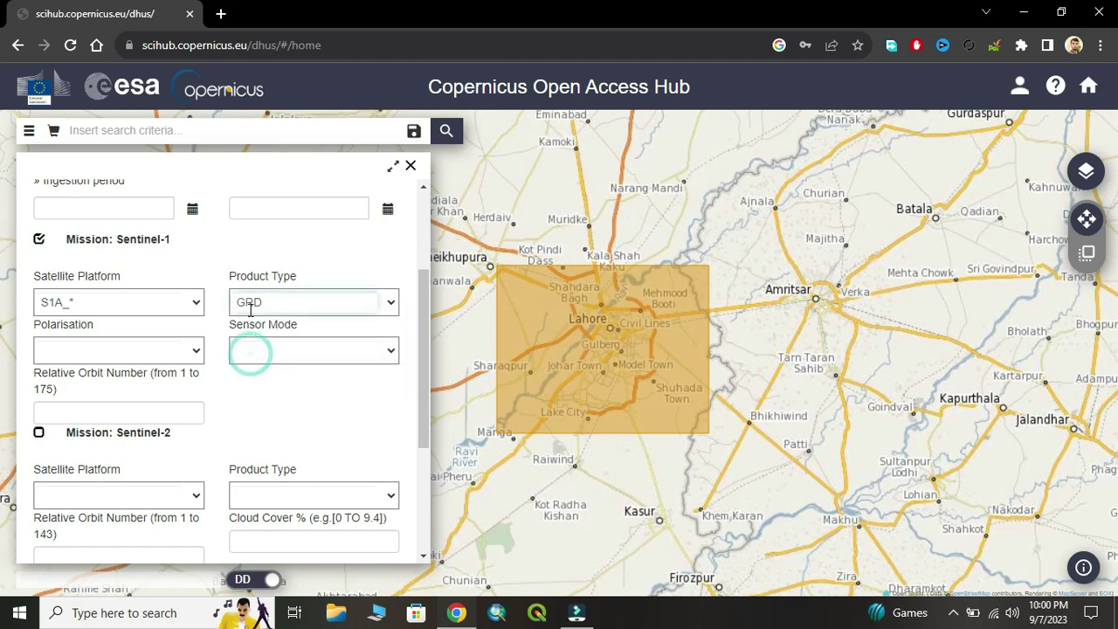
left_click(391, 302)
left_click(244, 340)
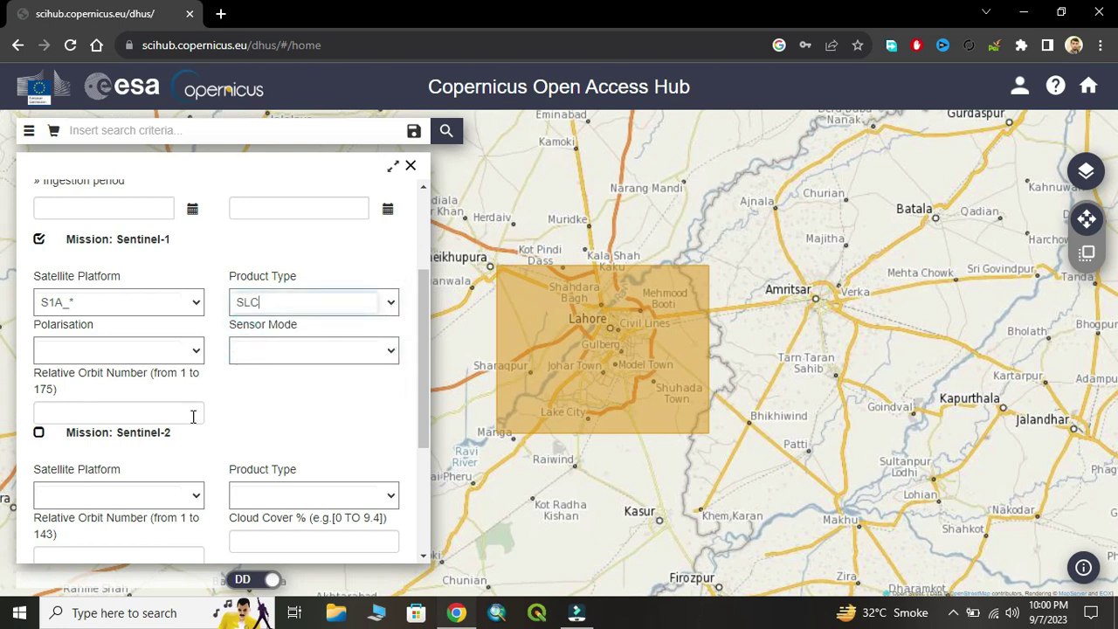
left_click(389, 302)
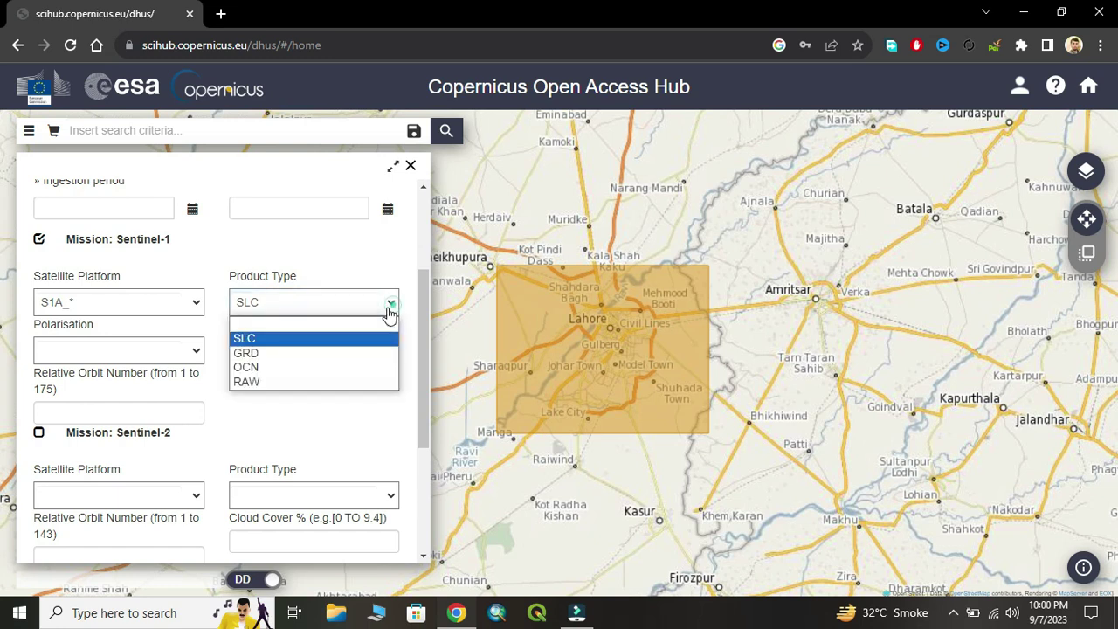
left_click(271, 354)
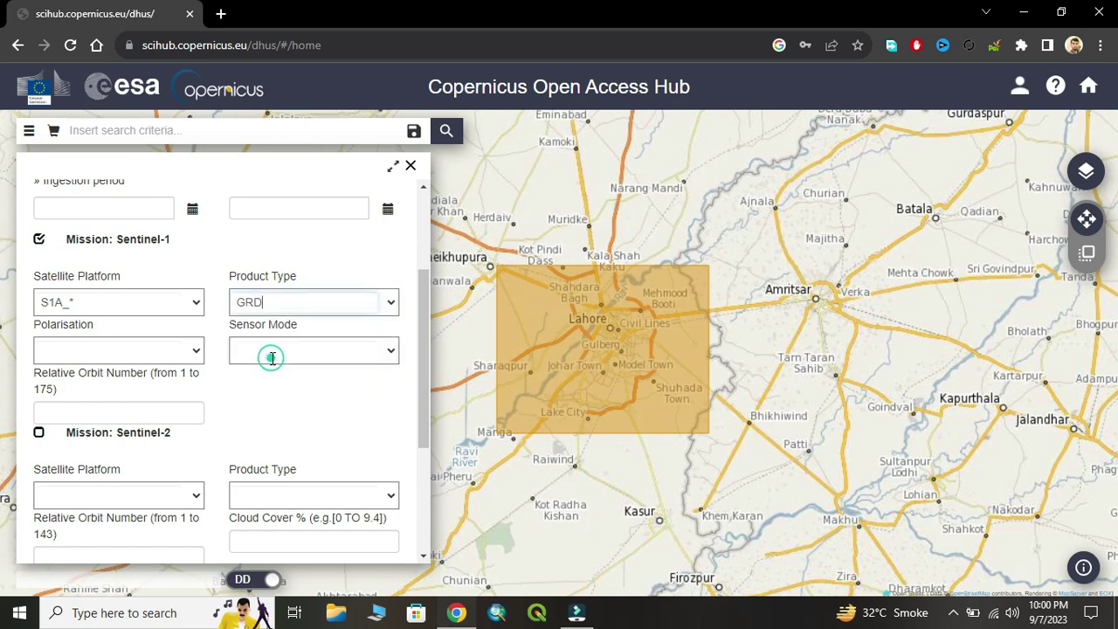
Choose IW sensor mode, save the search criteria and run the search
left_click(196, 352)
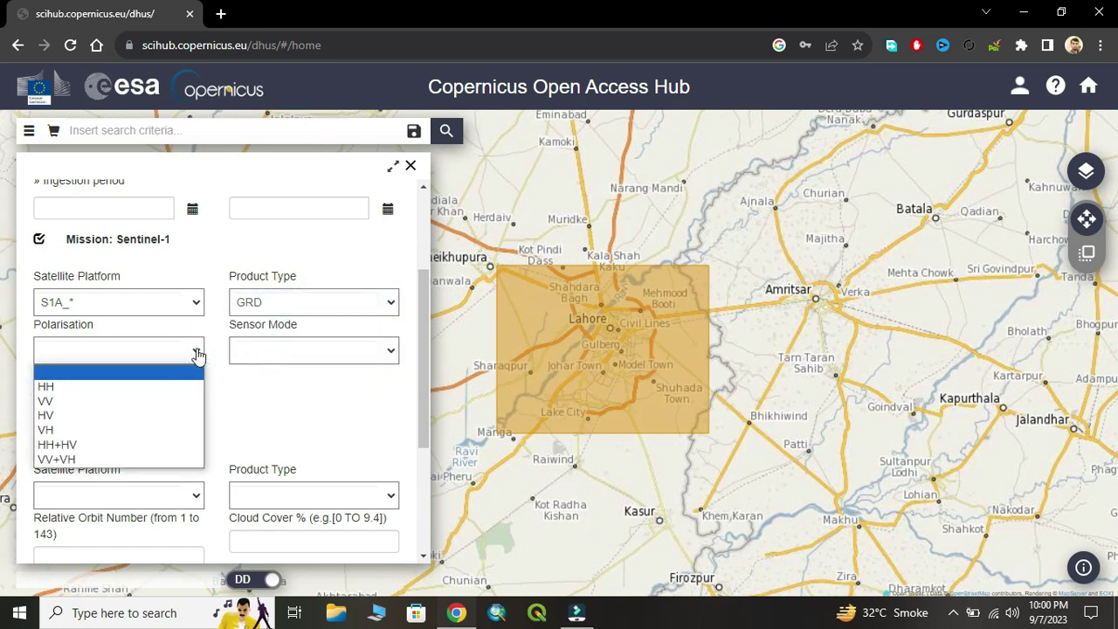
left_click(196, 352)
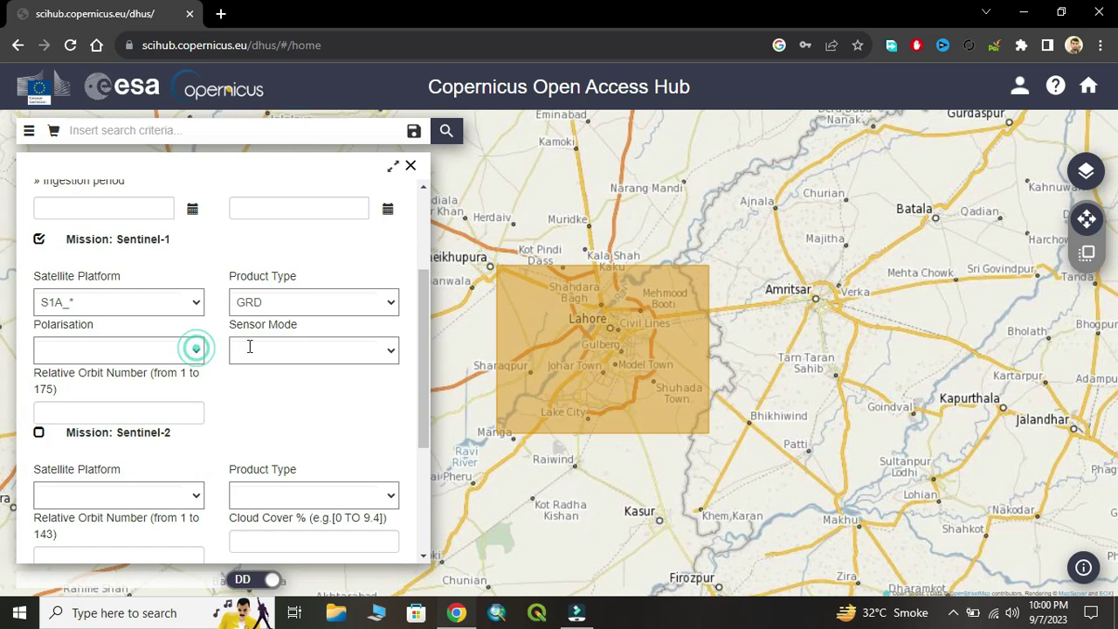
left_click(390, 362)
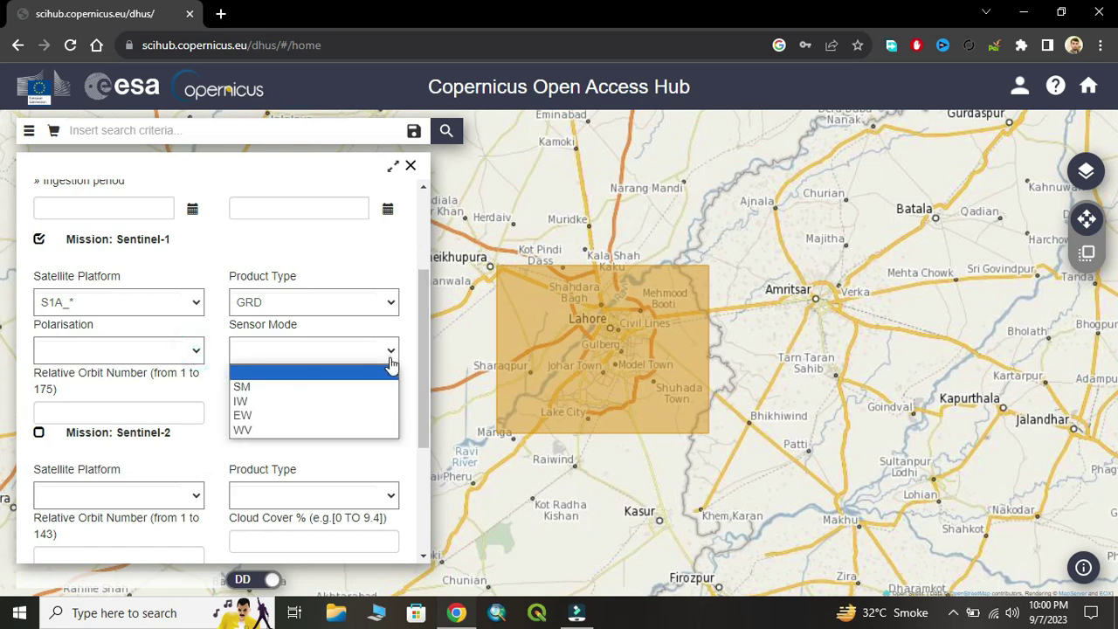
left_click(257, 402)
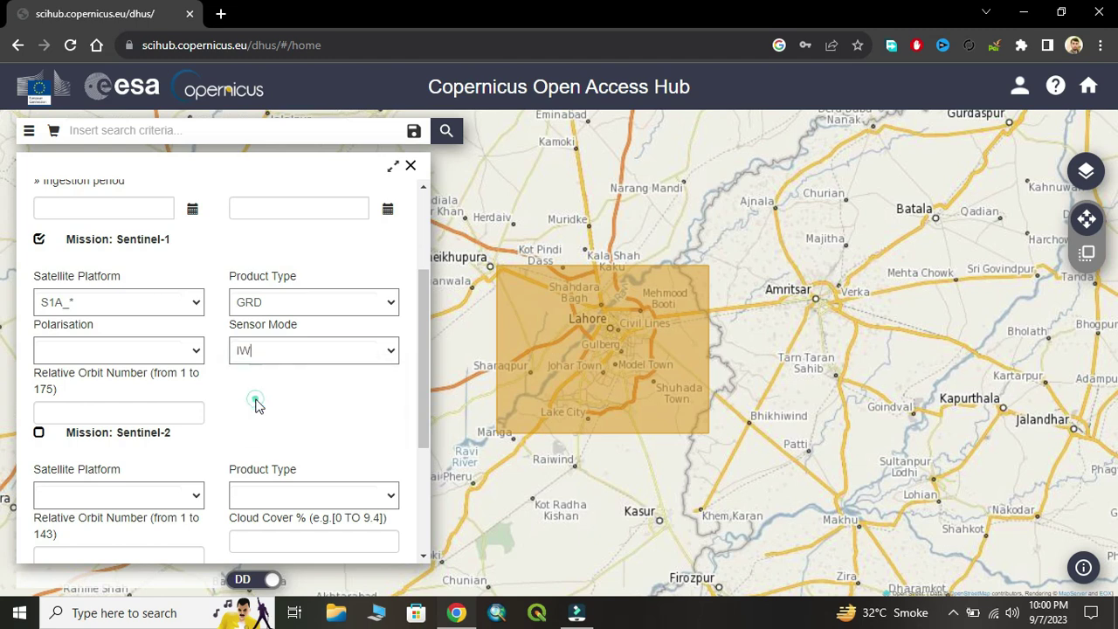
scroll(257, 404, "down", 1)
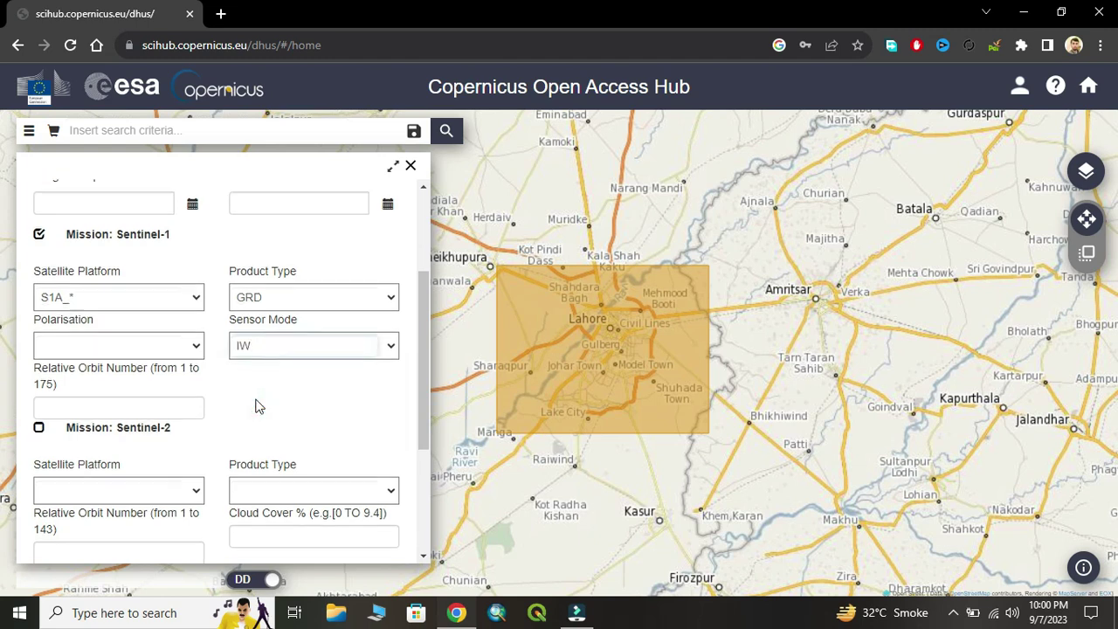
left_click(414, 131)
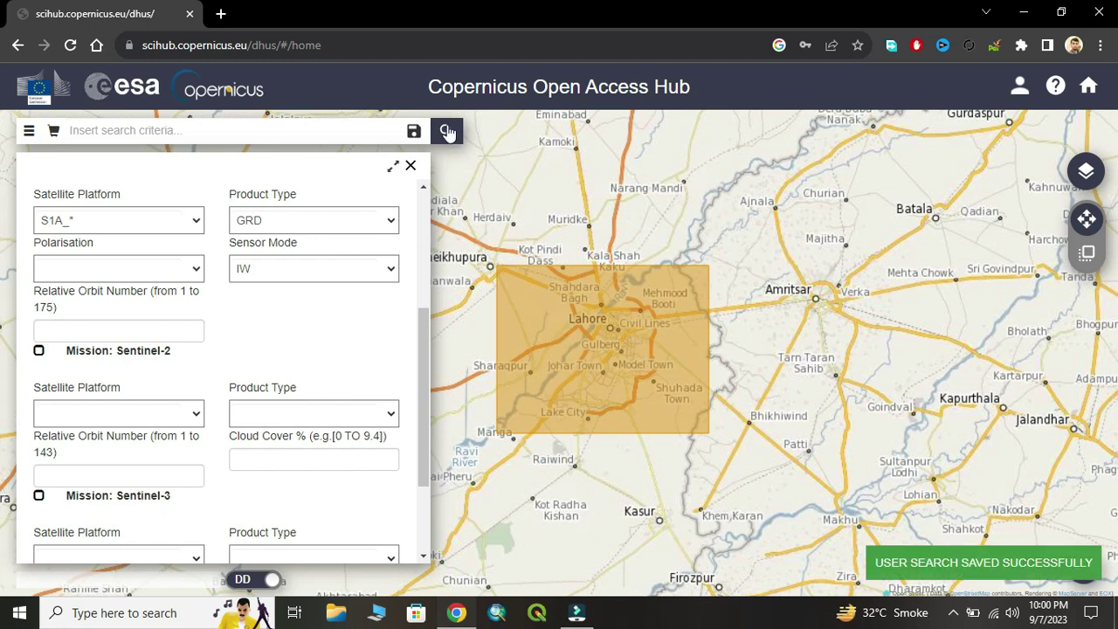
left_click(448, 131)
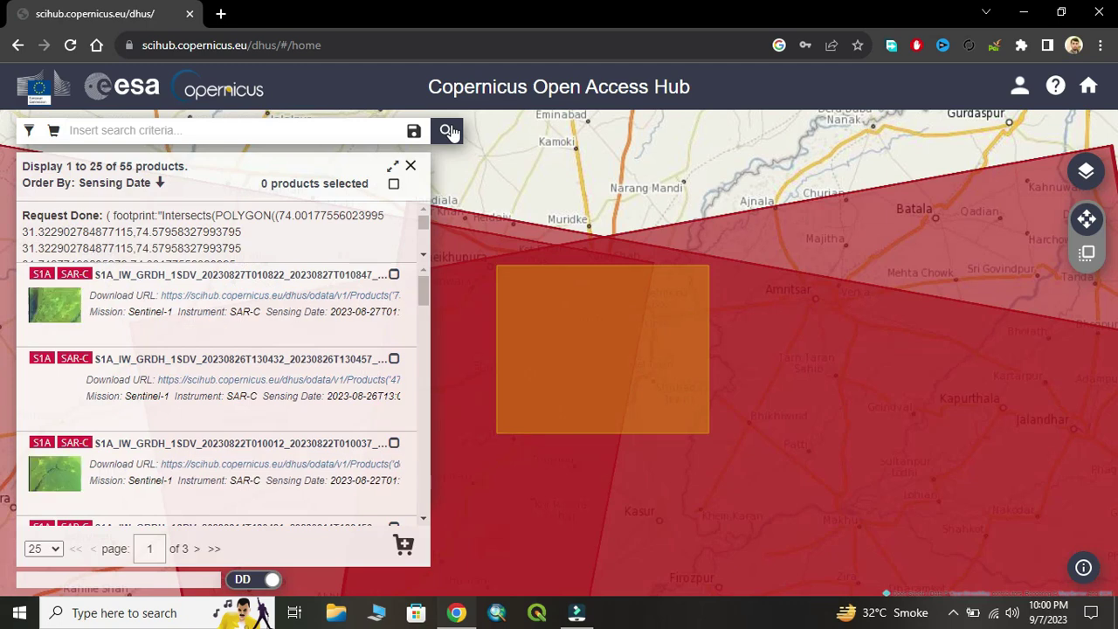
Zoom out to view all footprints and open the first product's details
scroll(726, 307, "down", 1)
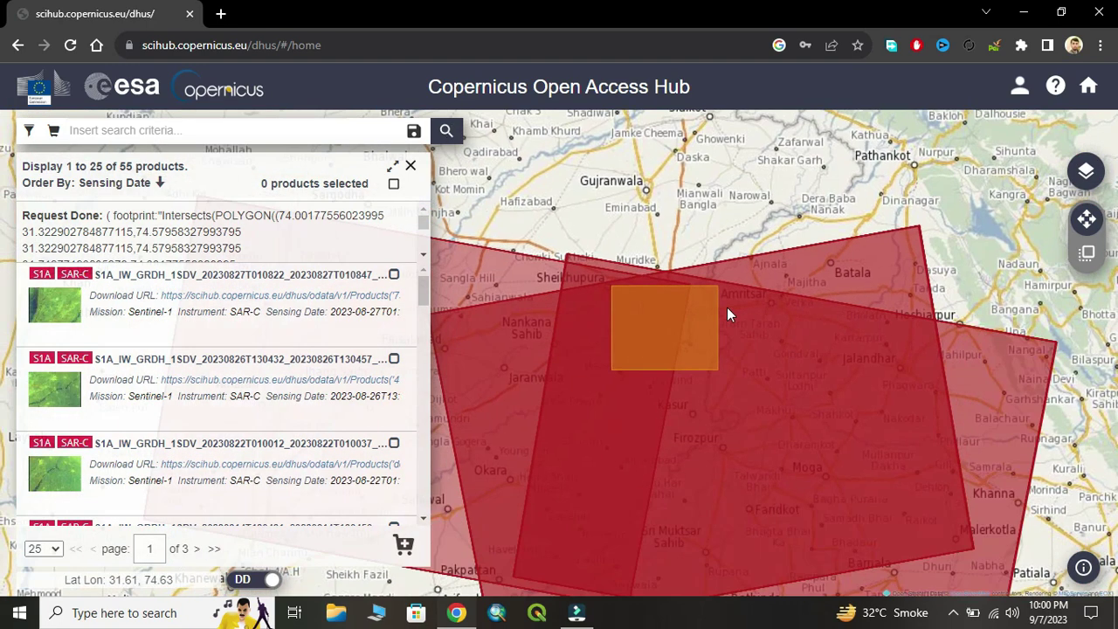
scroll(732, 319, "down", 1)
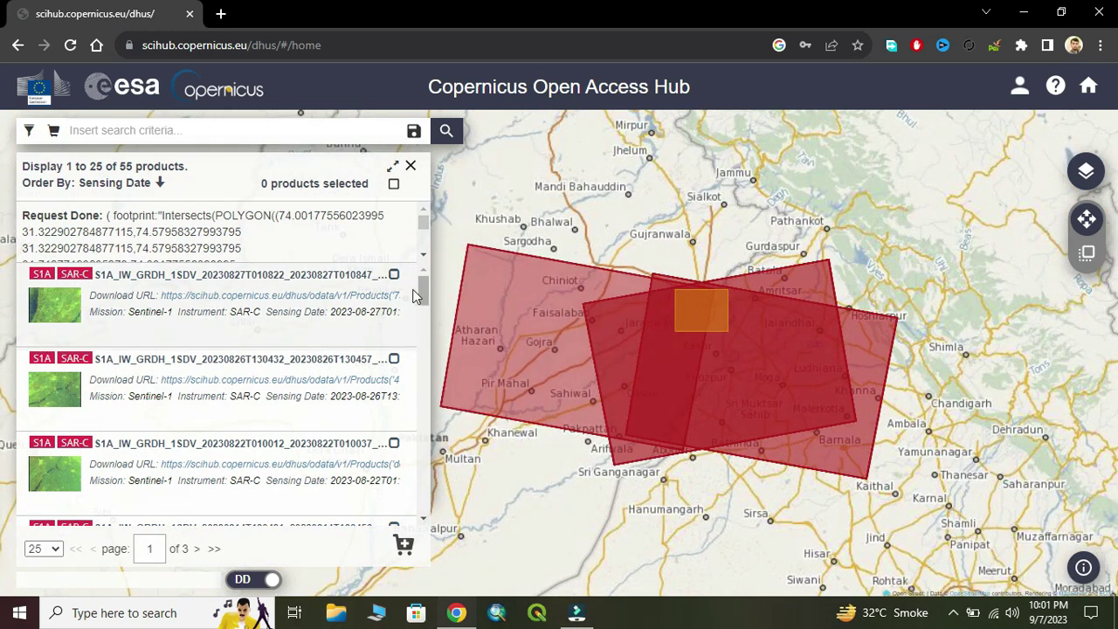
mouse_move(332, 341)
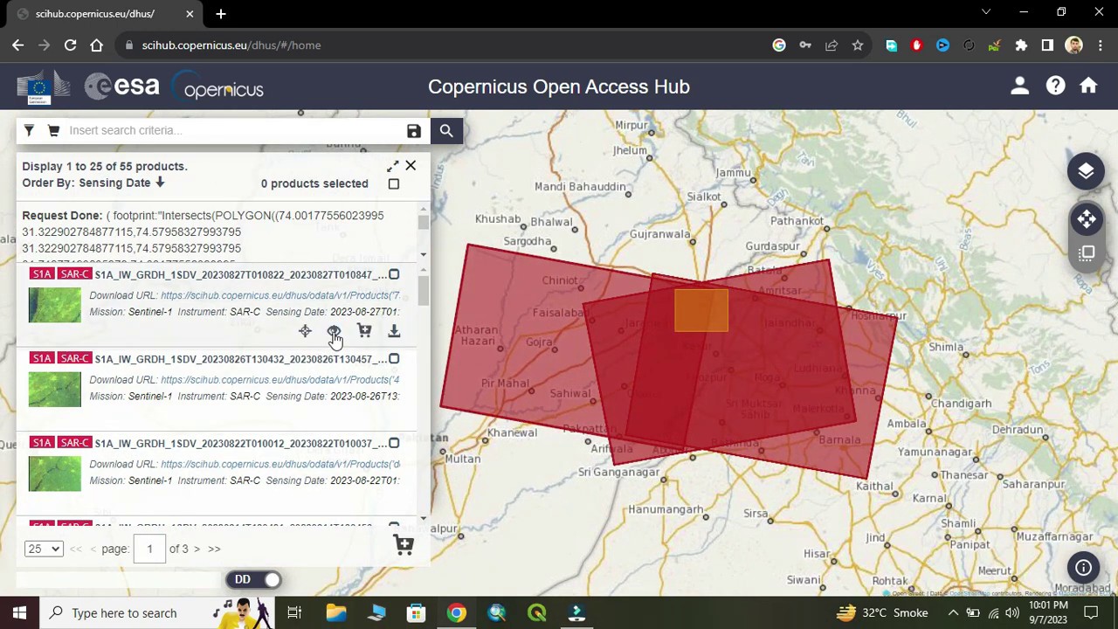
left_click(334, 334)
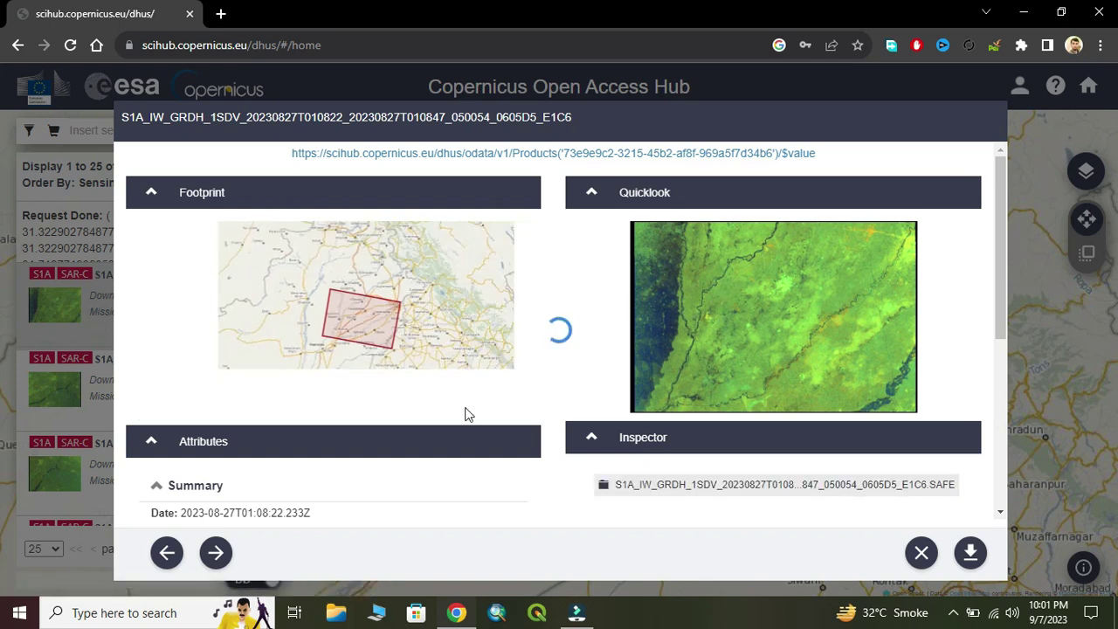
Check the 27 August product's date and file name, then expand Product attributes
scroll(502, 467, "down", 3)
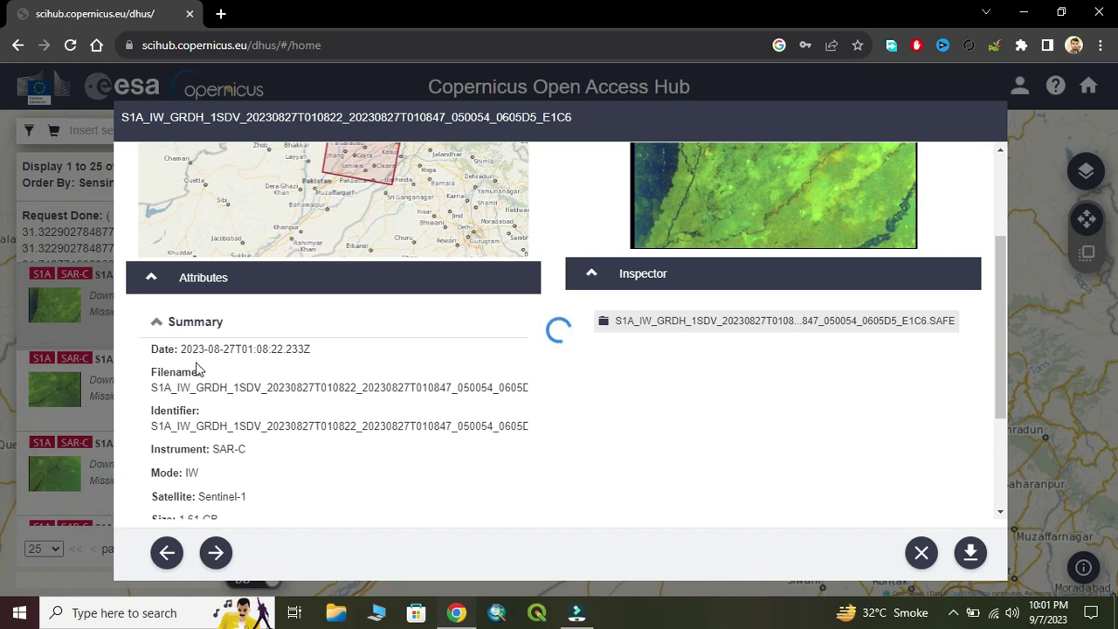
scroll(214, 360, "down", 1)
left_click_drag(185, 267, 312, 268)
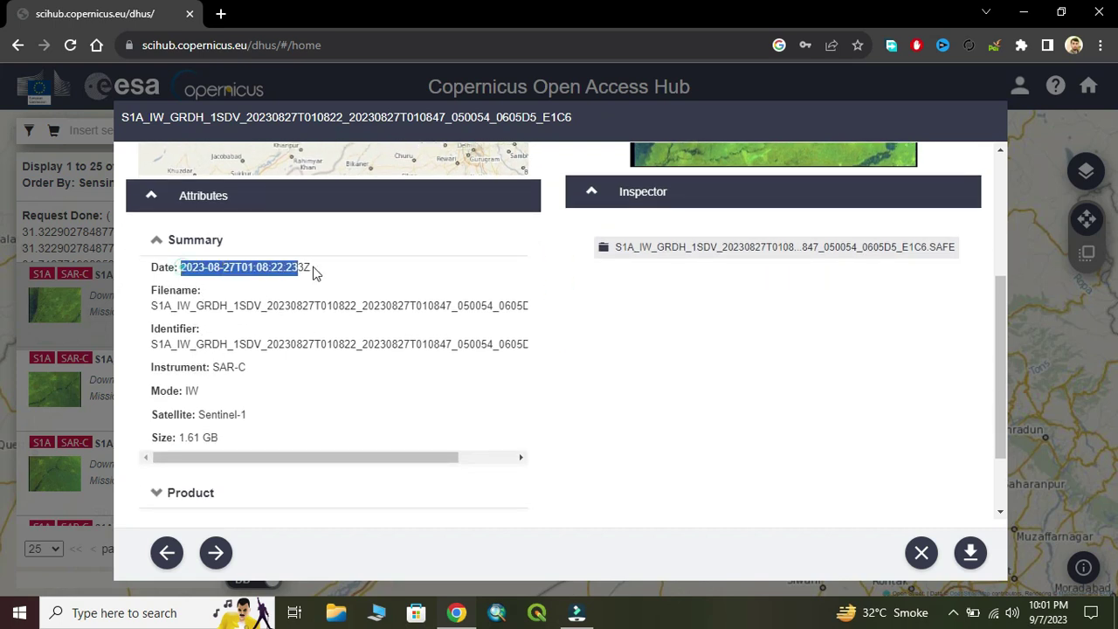
left_click_drag(152, 306, 393, 313)
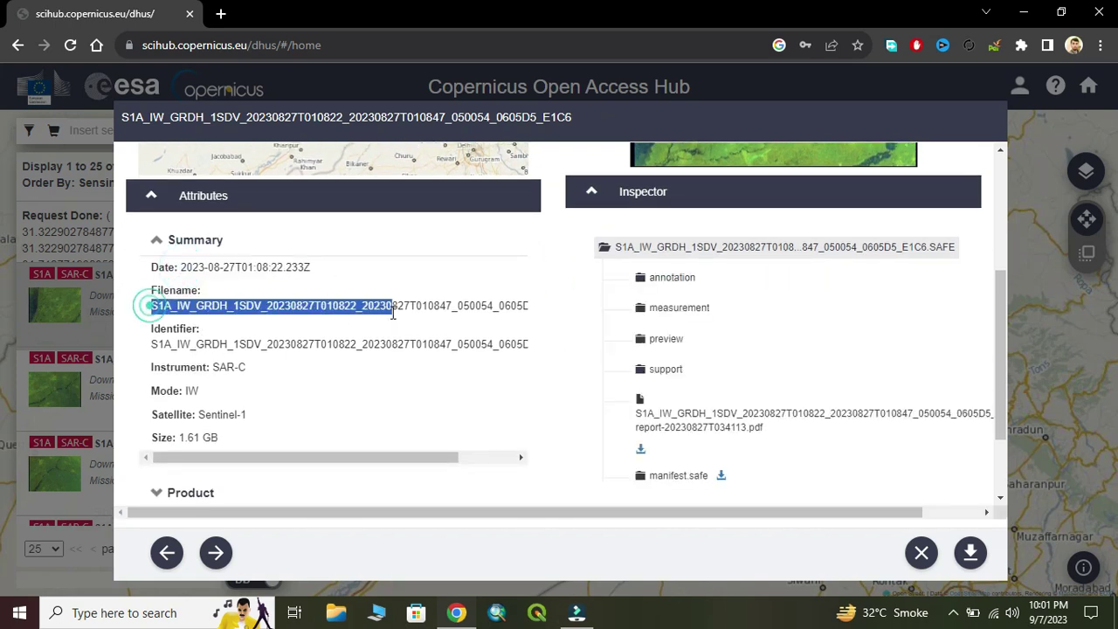
left_click(351, 416)
scroll(371, 345, "down", 1)
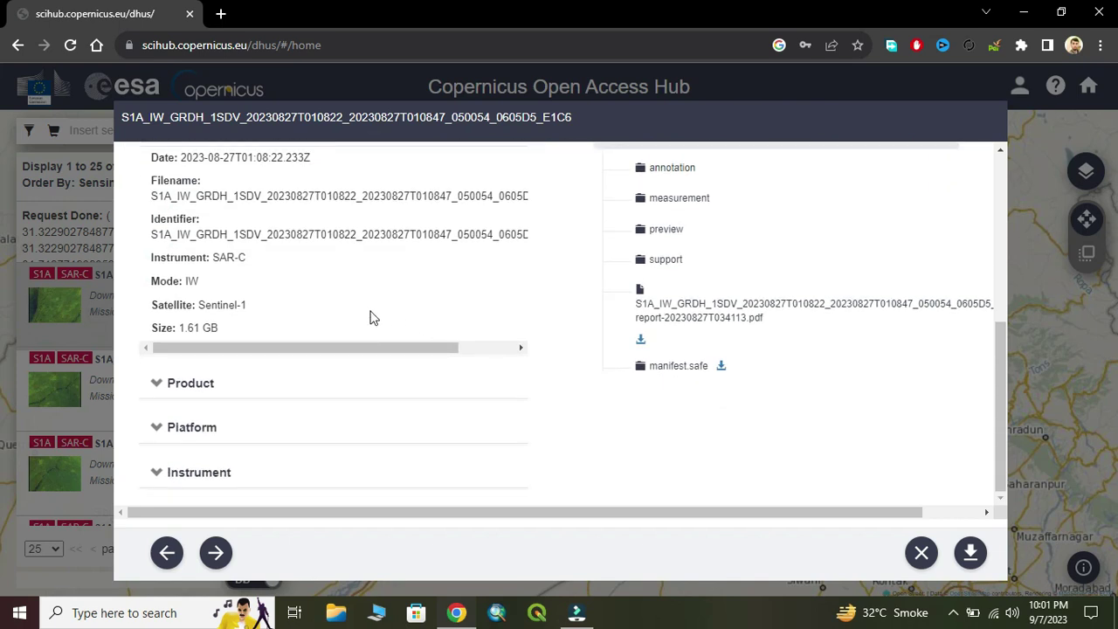
scroll(724, 310, "up", 1)
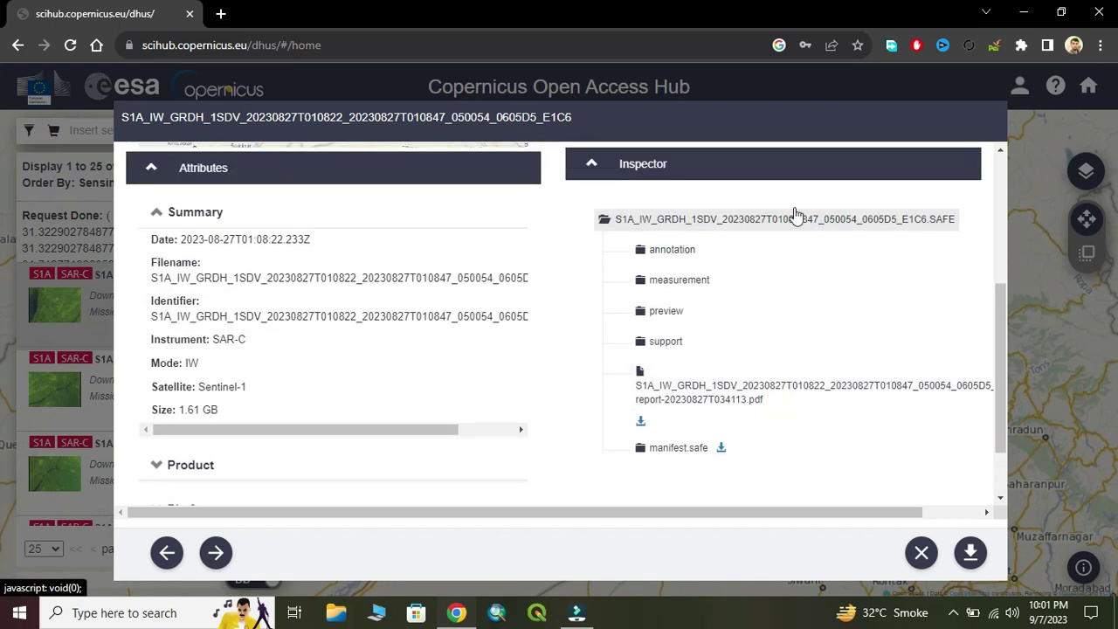
scroll(454, 343, "down", 1)
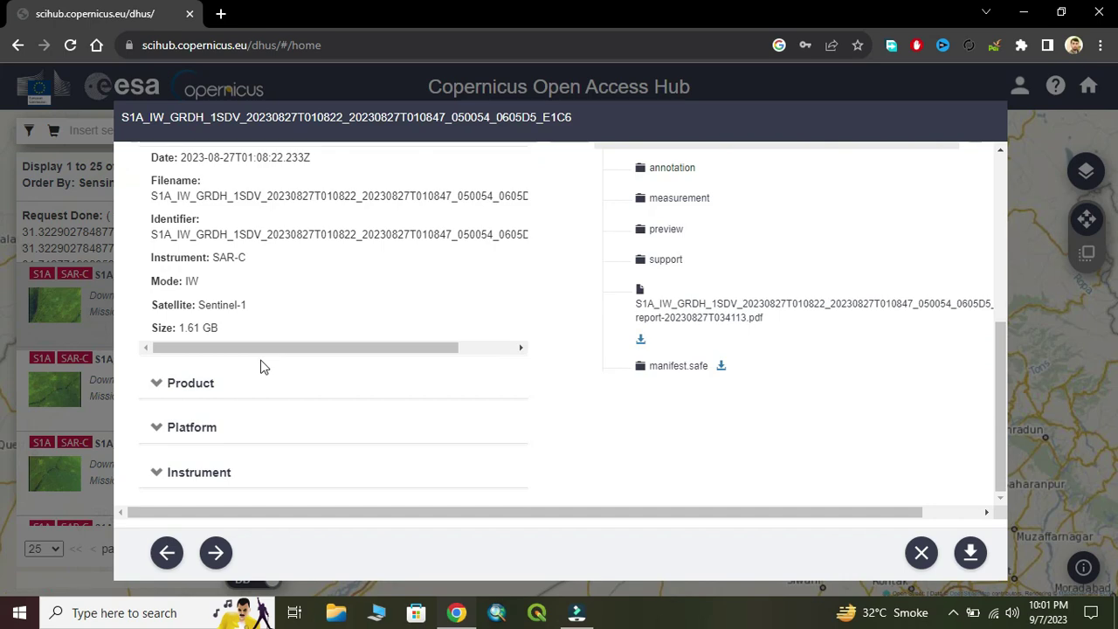
left_click(157, 383)
scroll(170, 371, "down", 4)
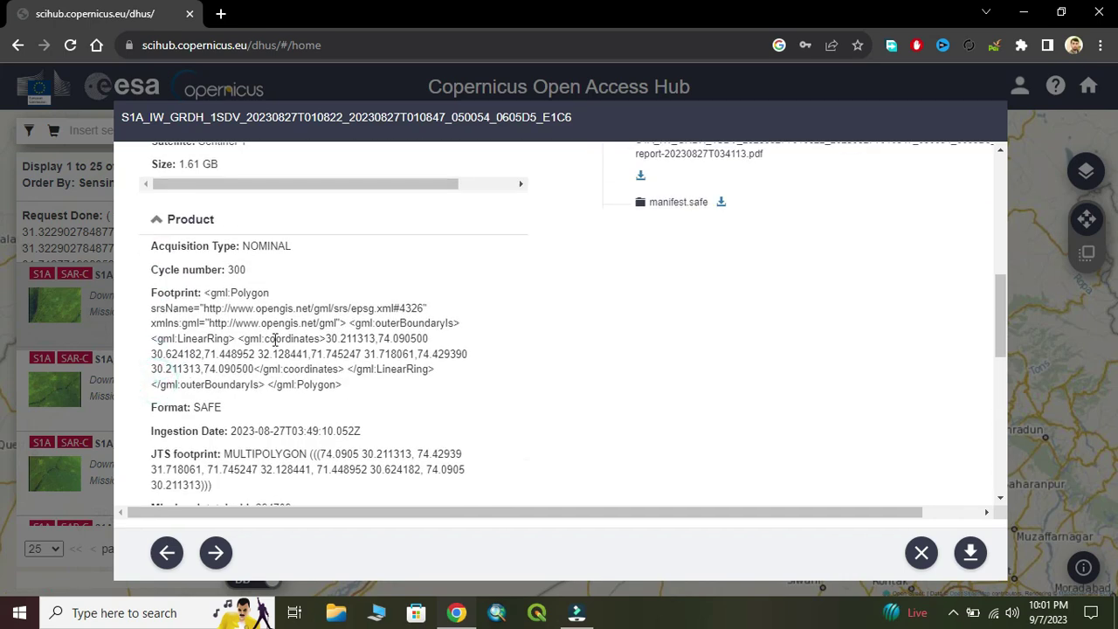
Scroll the Product attributes and highlight the VV VH polarisation value
scroll(236, 332, "up", 4)
scroll(259, 341, "down", 3)
scroll(259, 340, "down", 2)
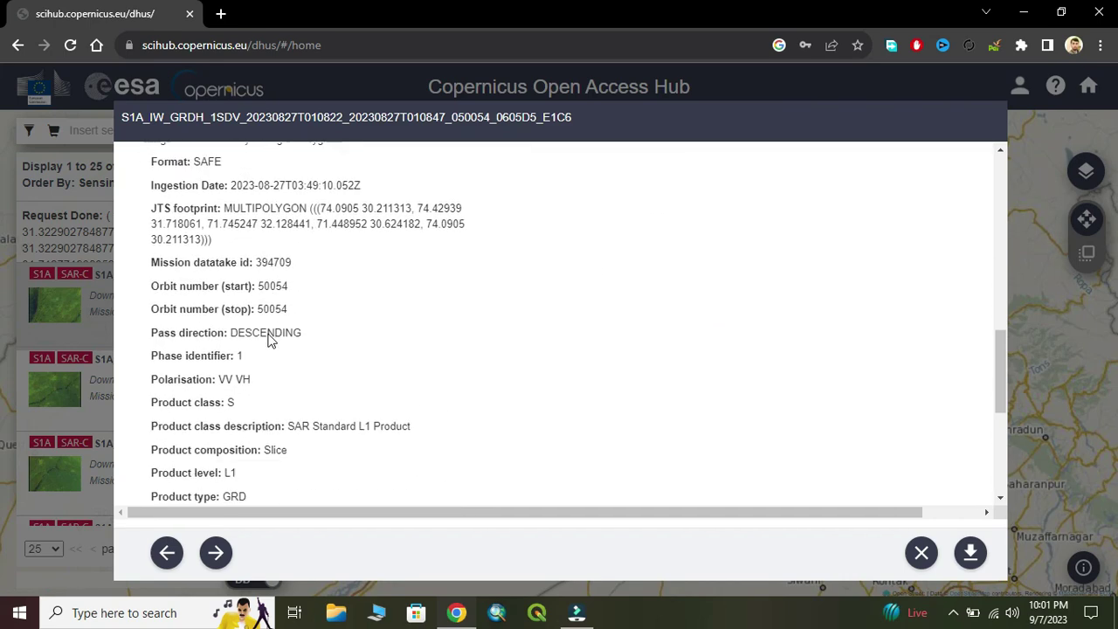
scroll(270, 327, "up", 4)
scroll(218, 337, "down", 4)
scroll(279, 355, "down", 2)
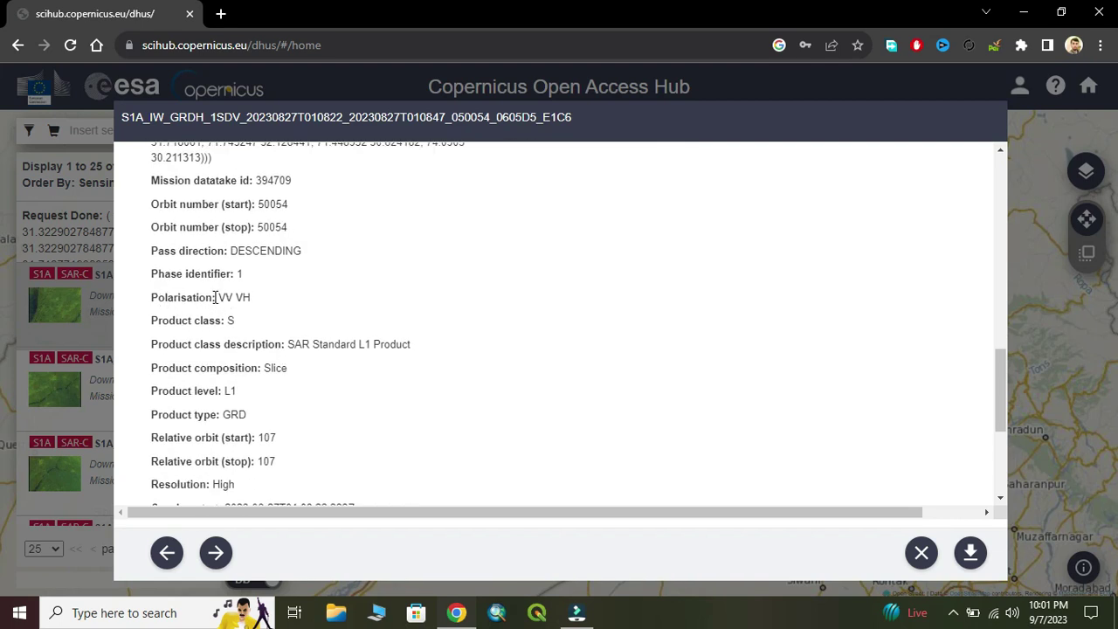
left_click_drag(218, 297, 258, 304)
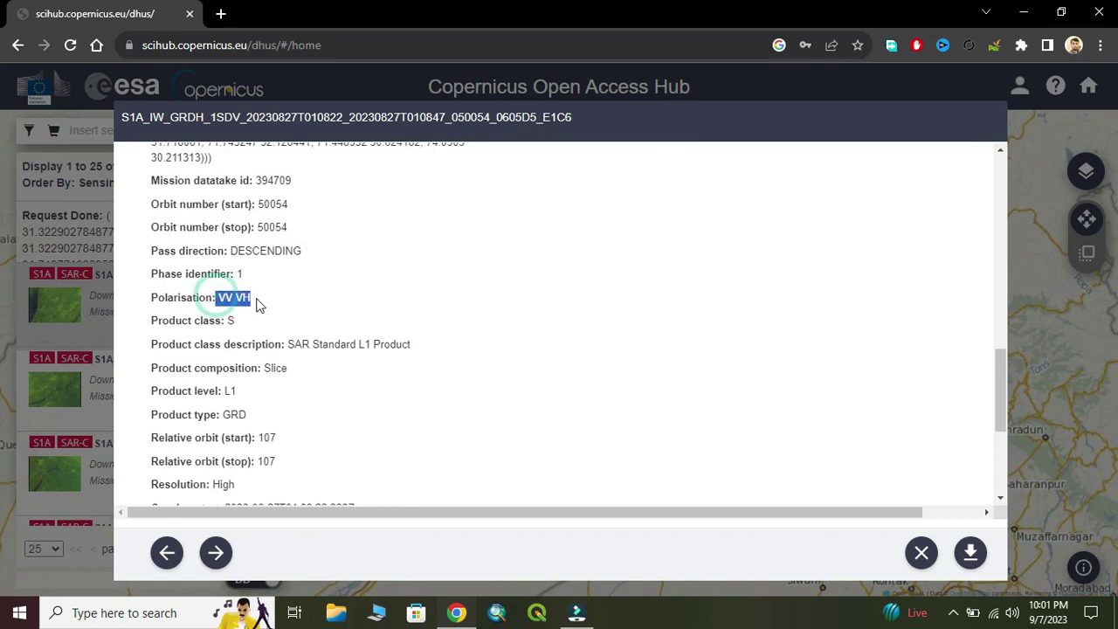
Highlight the L1 product level, then close the product details
scroll(379, 434, "down", 1)
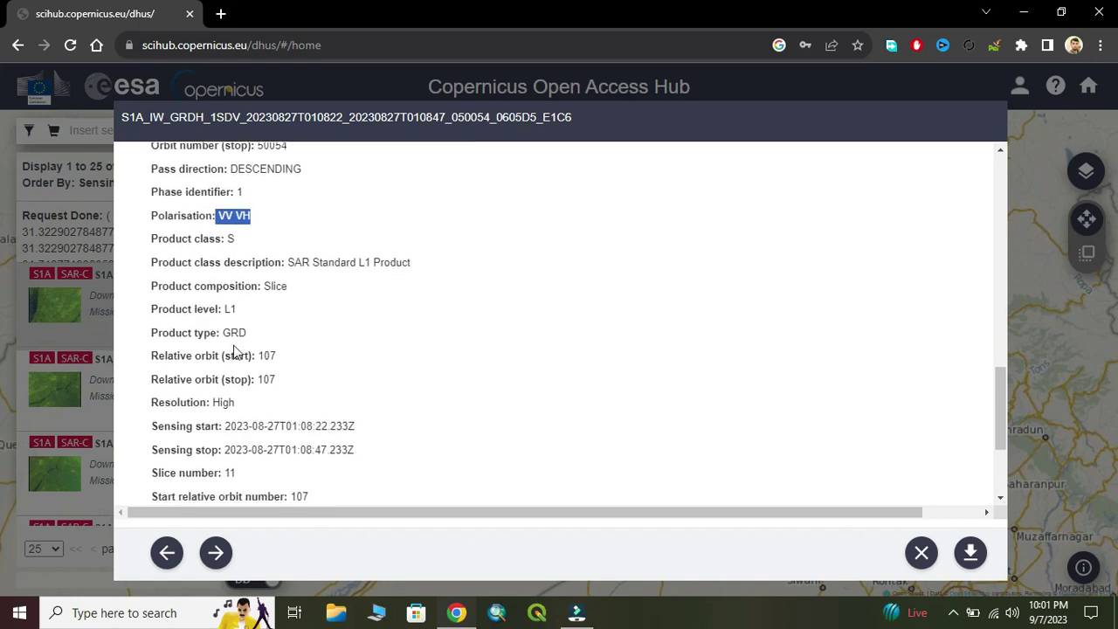
left_click_drag(225, 333, 252, 316)
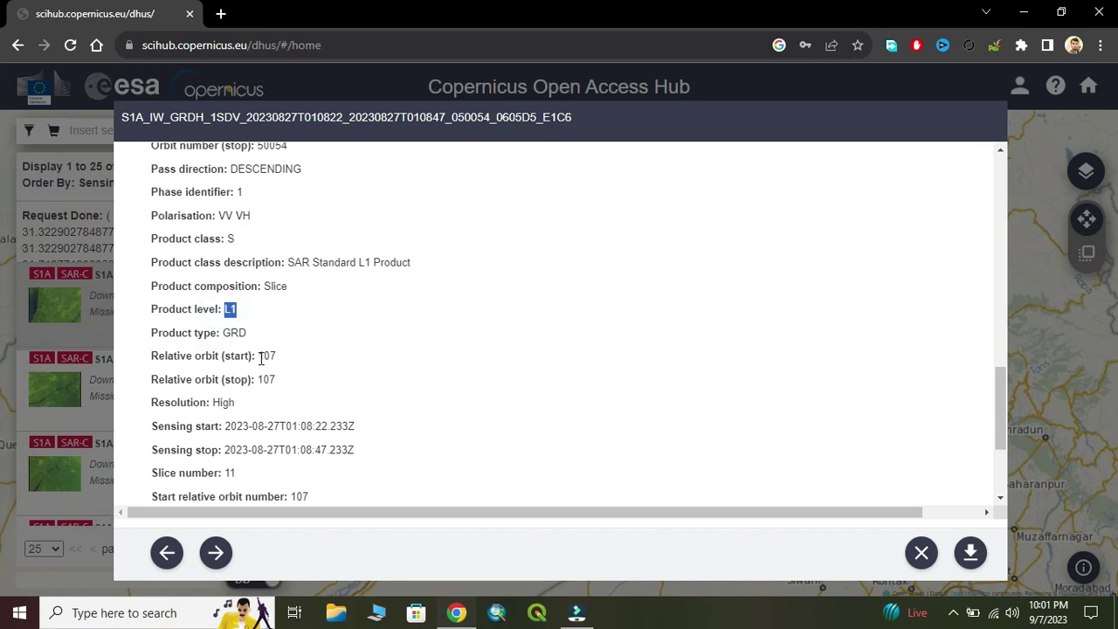
scroll(297, 357, "down", 1)
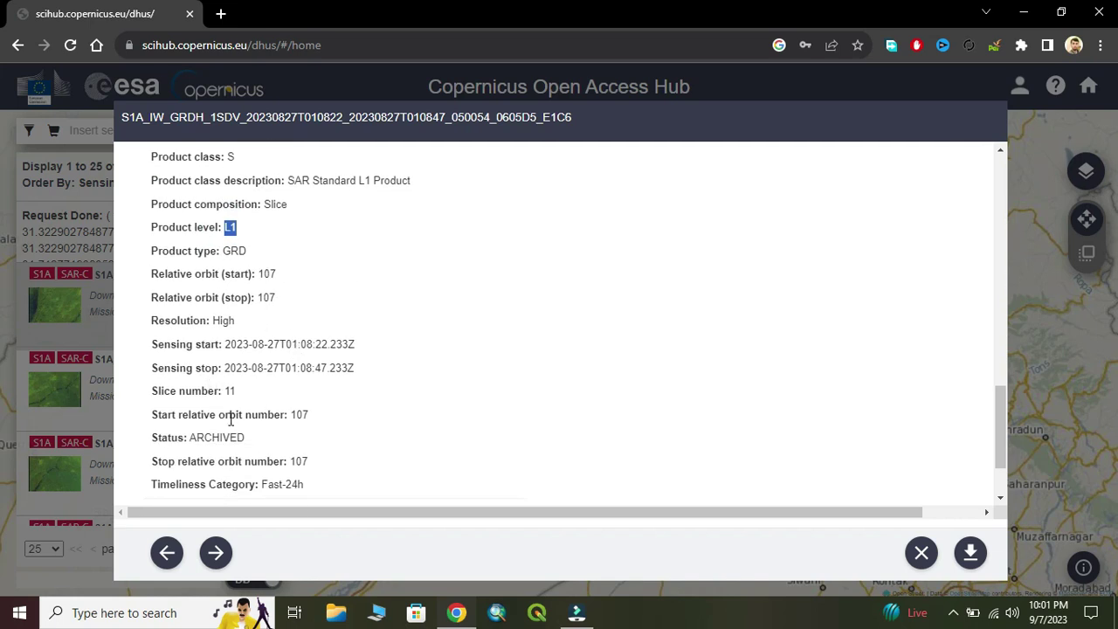
scroll(305, 418, "down", 1)
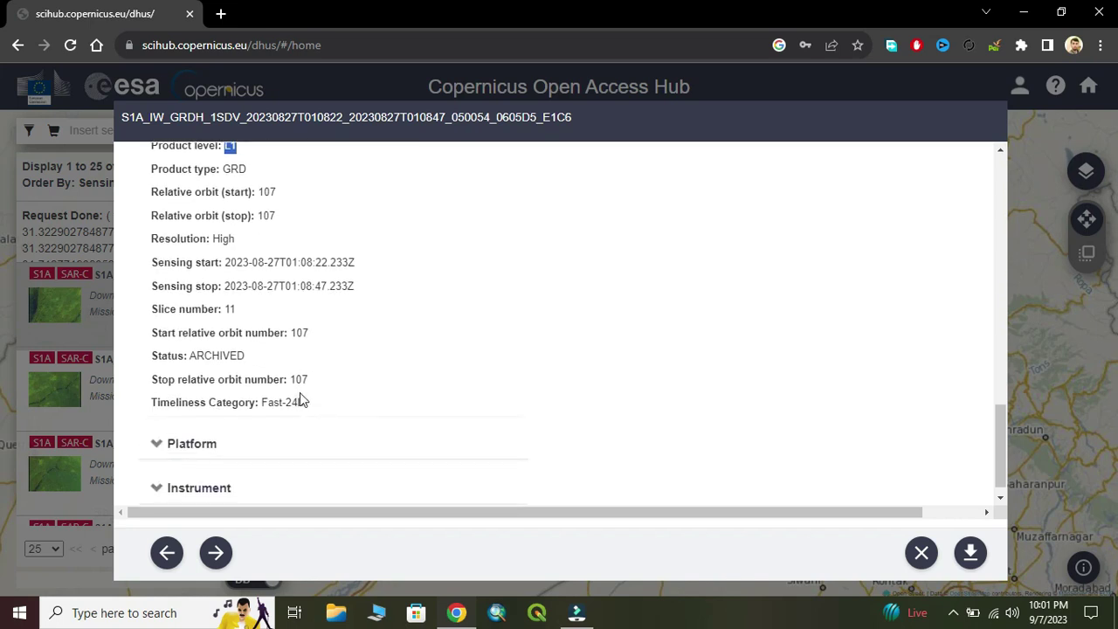
scroll(361, 365, "up", 1)
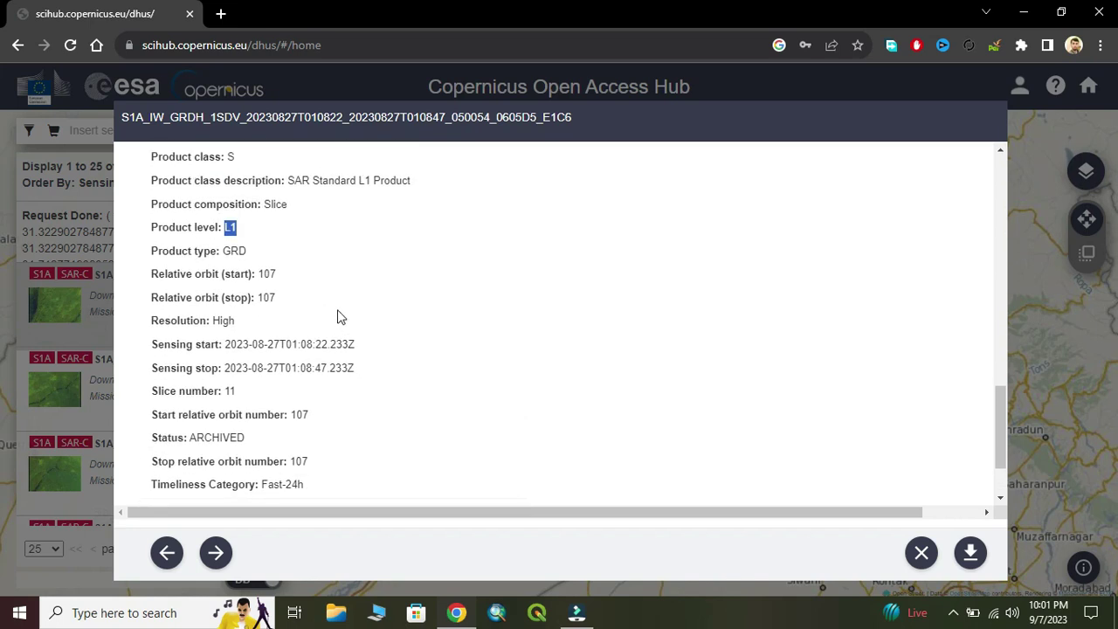
scroll(340, 317, "up", 3)
left_click(922, 553)
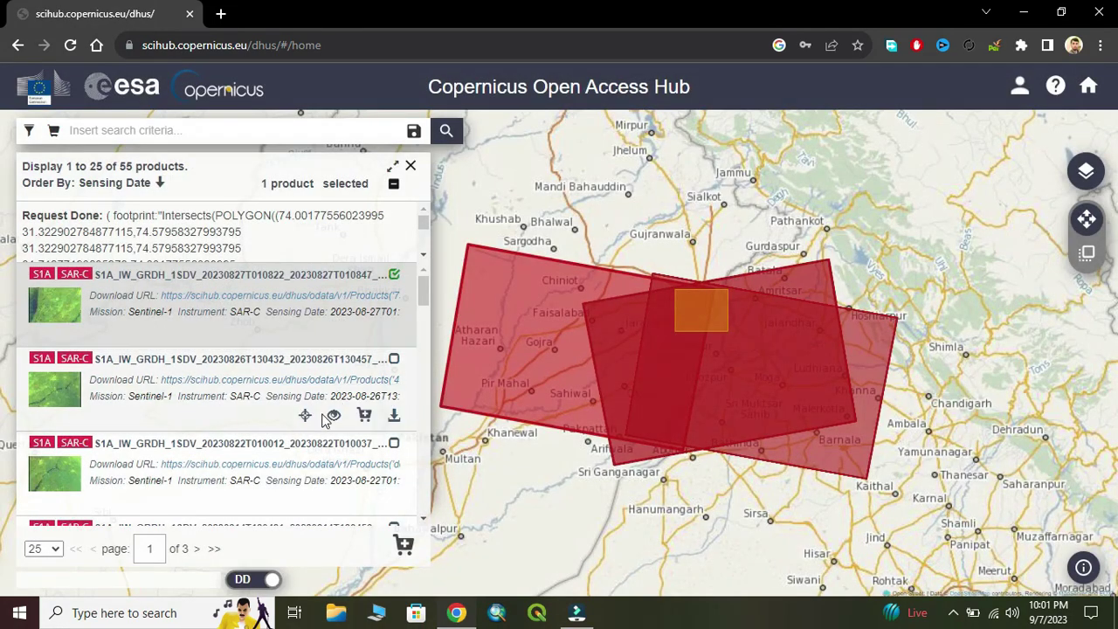
Open the 26 August 2023 product's details and start its download
left_click(333, 425)
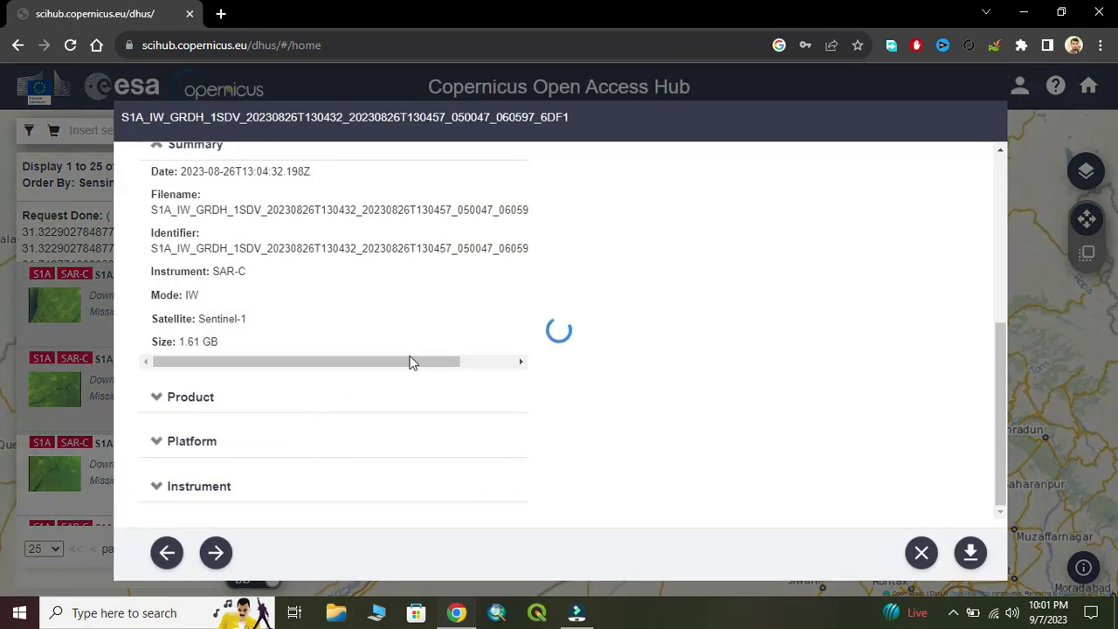
scroll(627, 329, "up", 2)
scroll(627, 330, "up", 2)
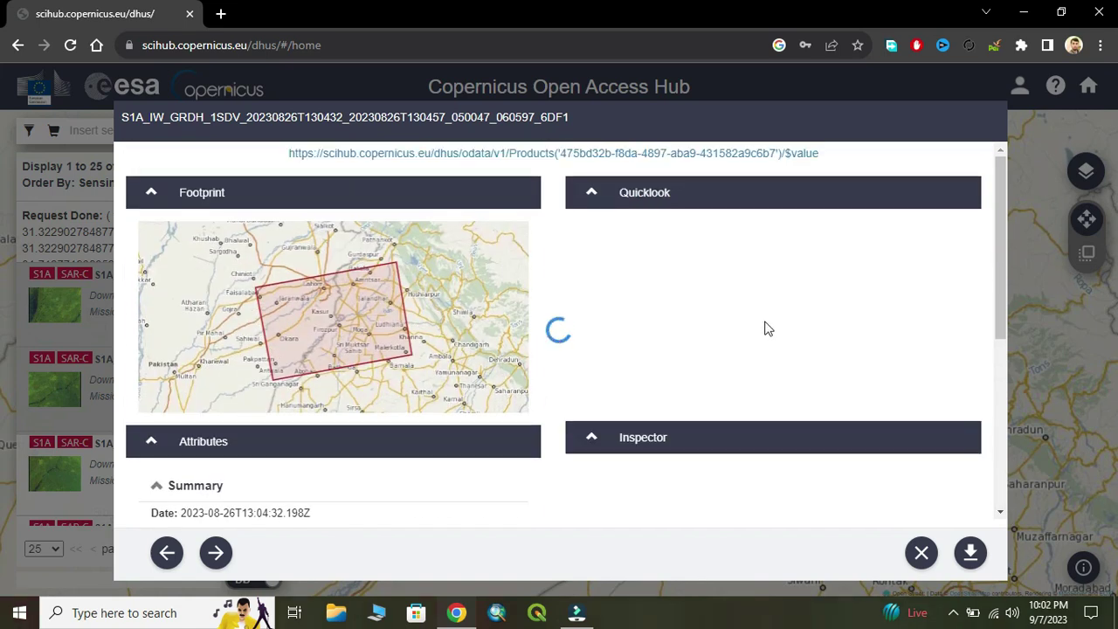
scroll(756, 464, "down", 1)
scroll(756, 463, "down", 1)
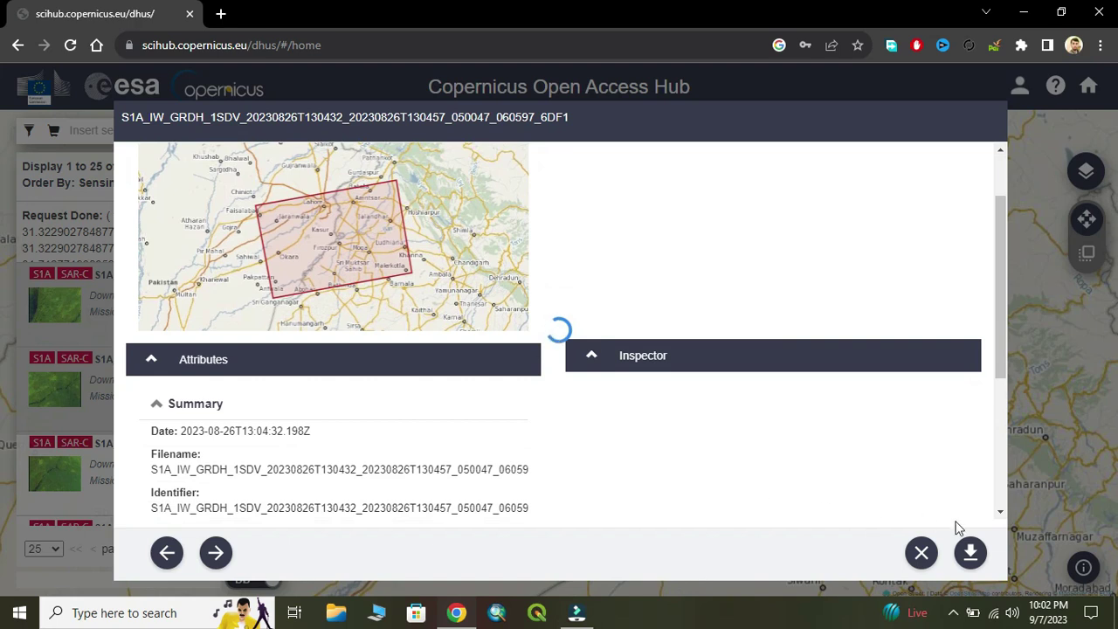
left_click(969, 553)
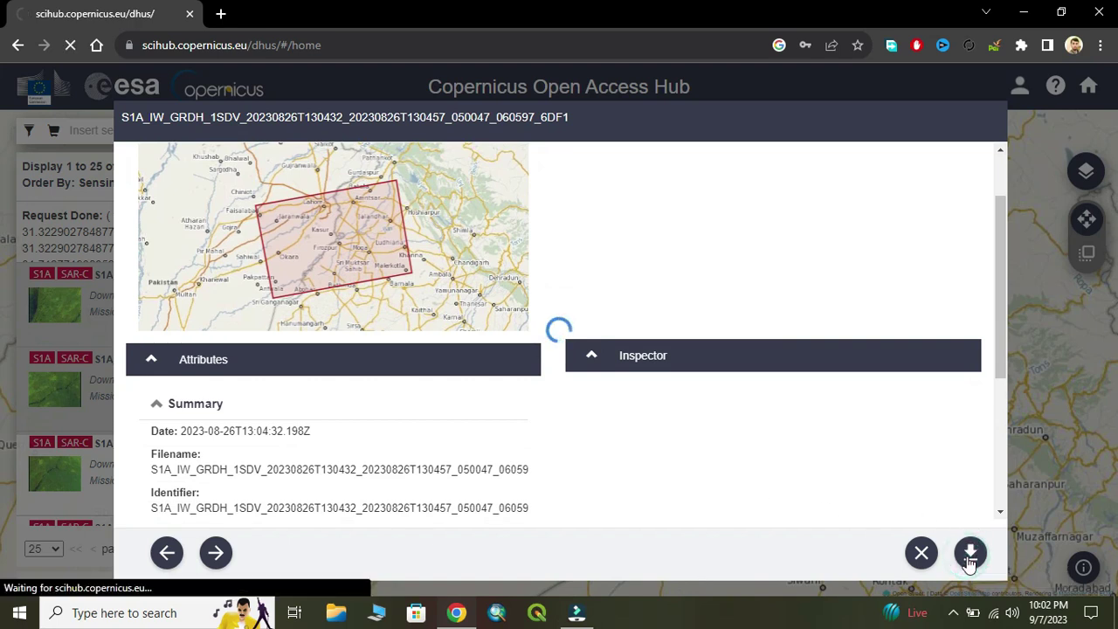